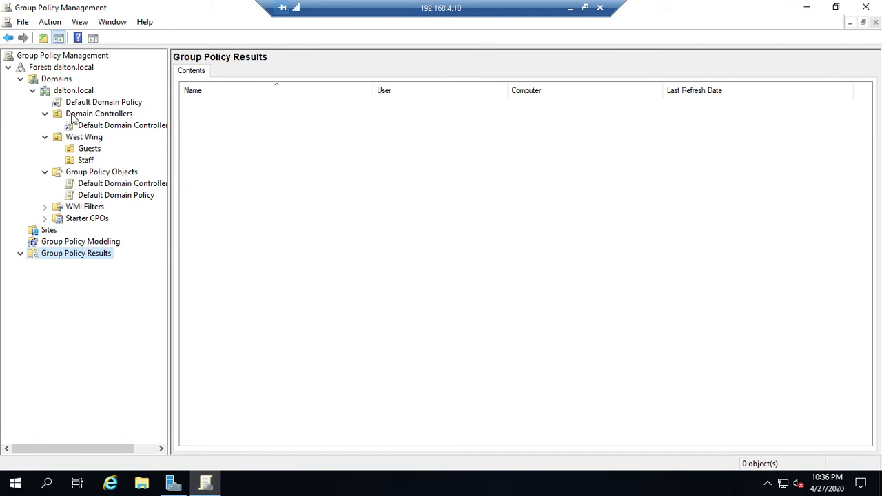
Collapse the Domain Controllers, West Wing and Group Policy Objects nodes under dalton.local
{"action": "left_click", "coordinate": [44, 114]}
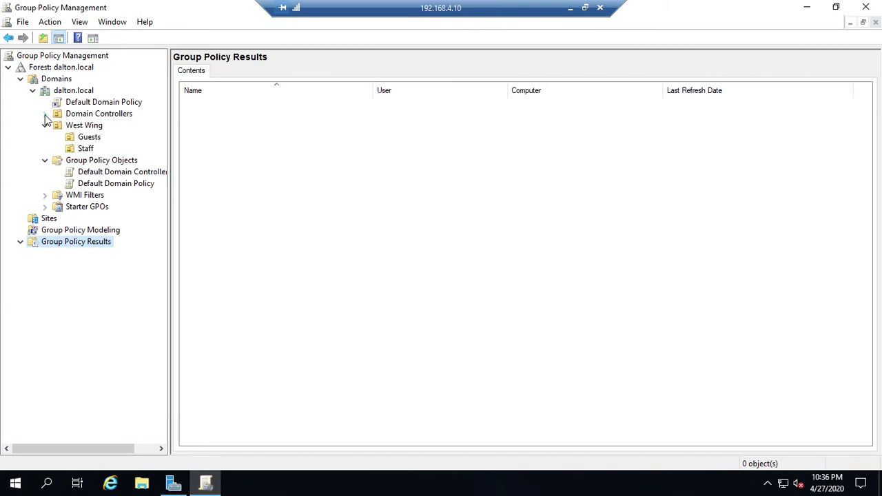
{"action": "left_click", "coordinate": [45, 126]}
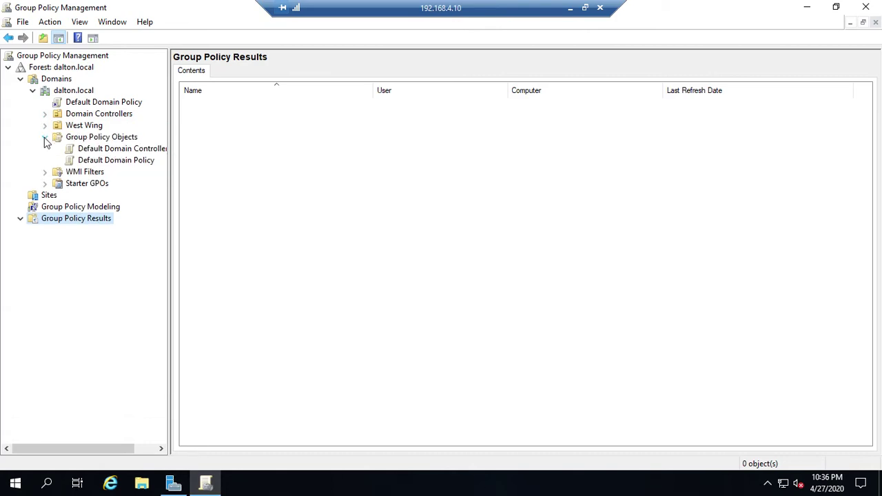
{"action": "left_click", "coordinate": [44, 137]}
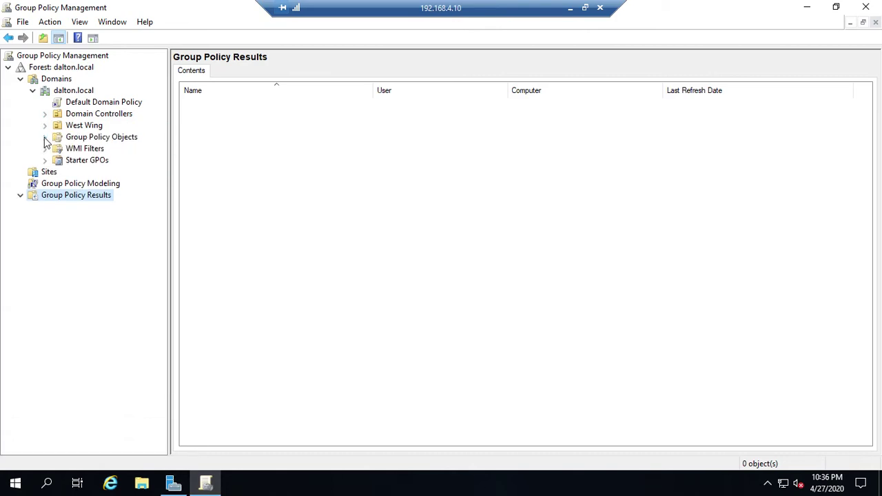
Disable the Default Domain Policy link on dalton.local and enable the link again
{"action": "right_click", "coordinate": [88, 105]}
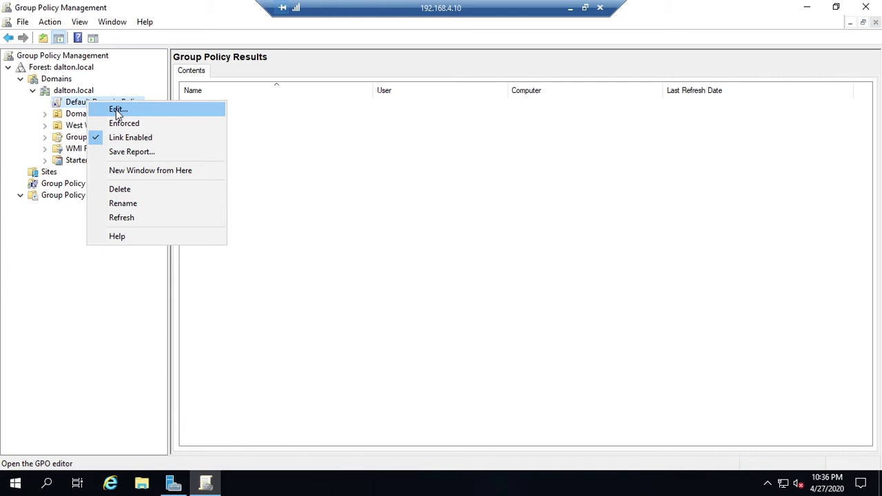
{"action": "left_click", "coordinate": [53, 255]}
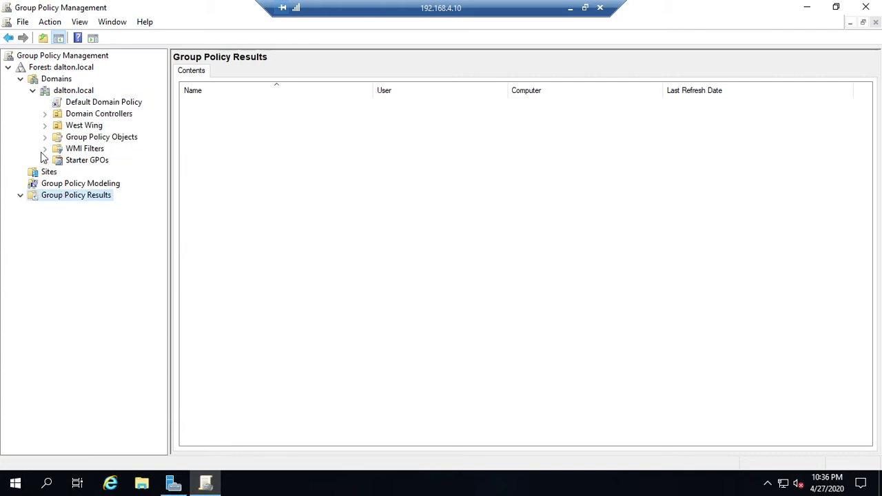
{"action": "right_click", "coordinate": [88, 103]}
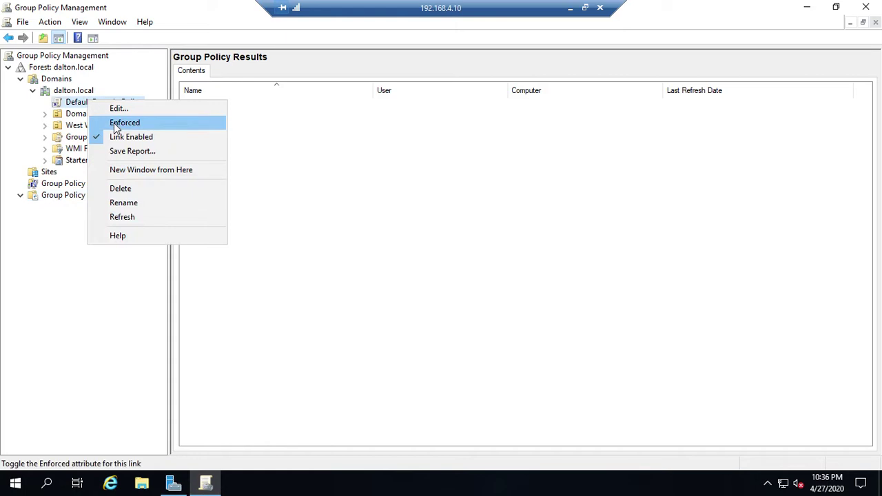
{"action": "key", "text": "Escape"}
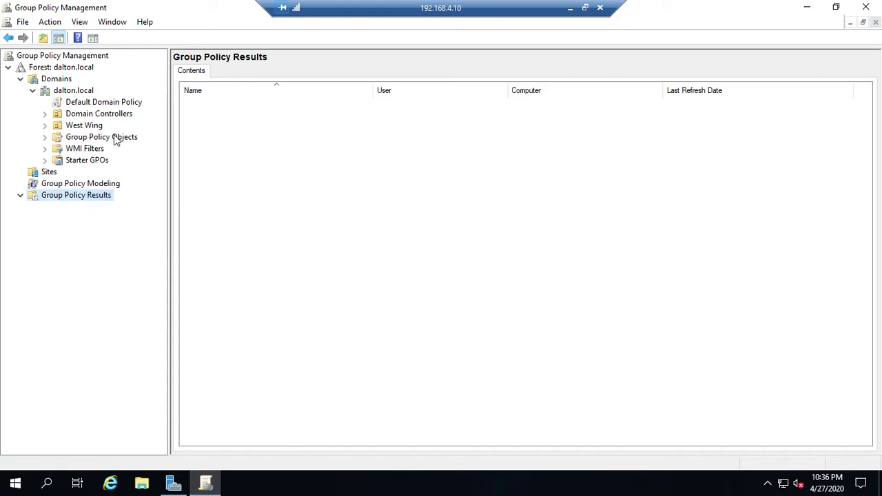
{"action": "right_click", "coordinate": [97, 105]}
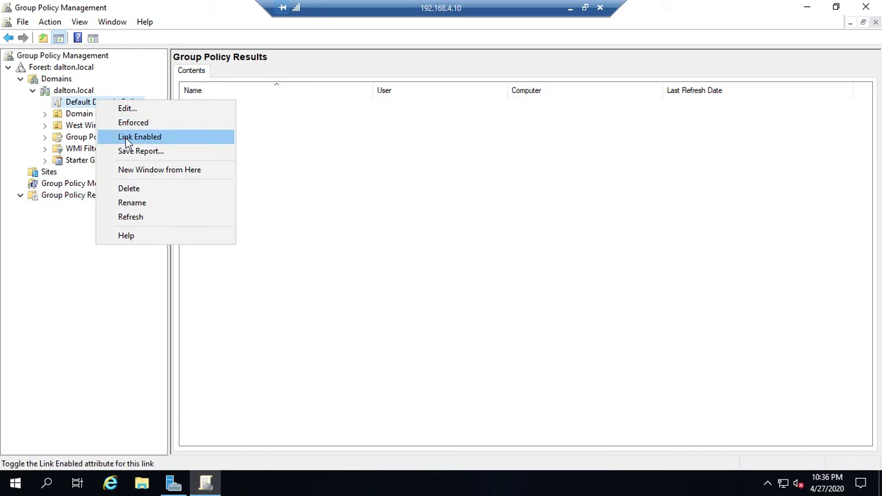
{"action": "key", "text": "Escape"}
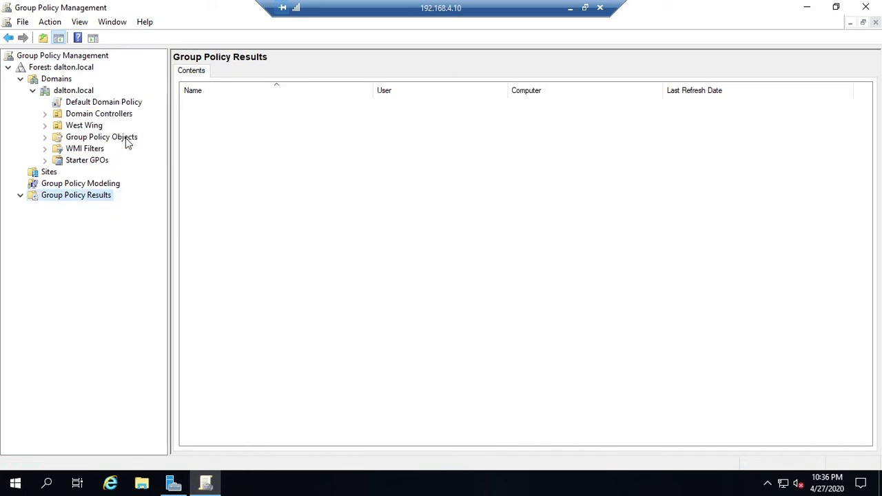
Open the Default Domain Policy from Group Policy Objects for editing, maximizing the editor window and widening its console tree
{"action": "left_click", "coordinate": [45, 137]}
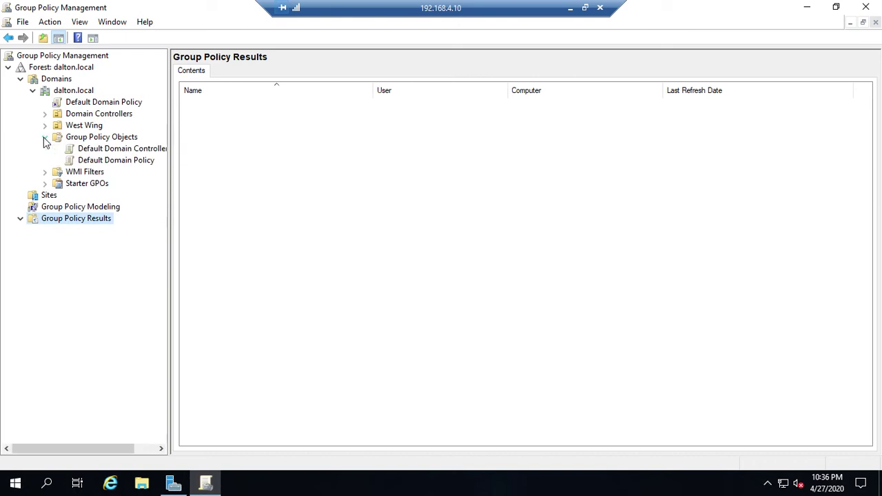
{"action": "right_click", "coordinate": [117, 166]}
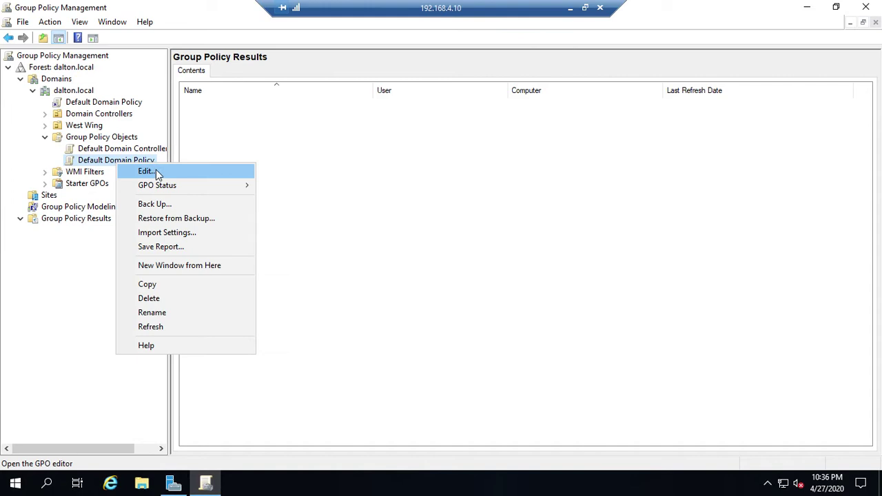
{"action": "mouse_move", "coordinate": [166, 190]}
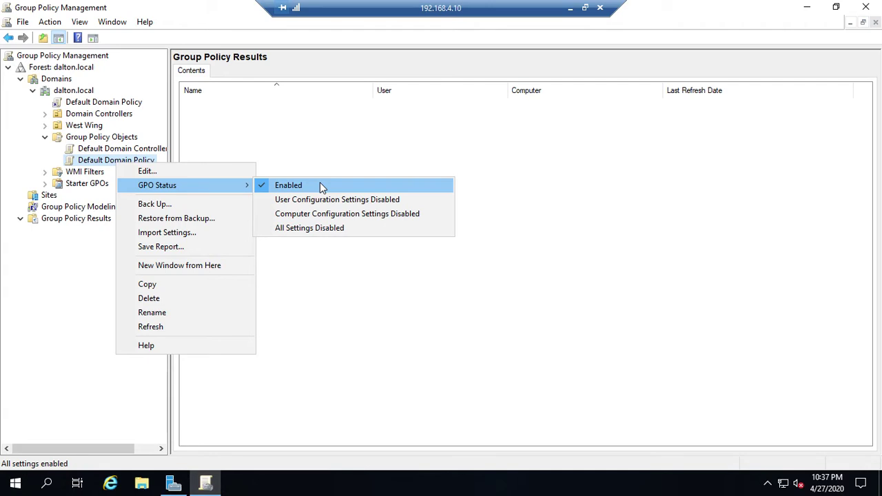
{"action": "left_click", "coordinate": [204, 178]}
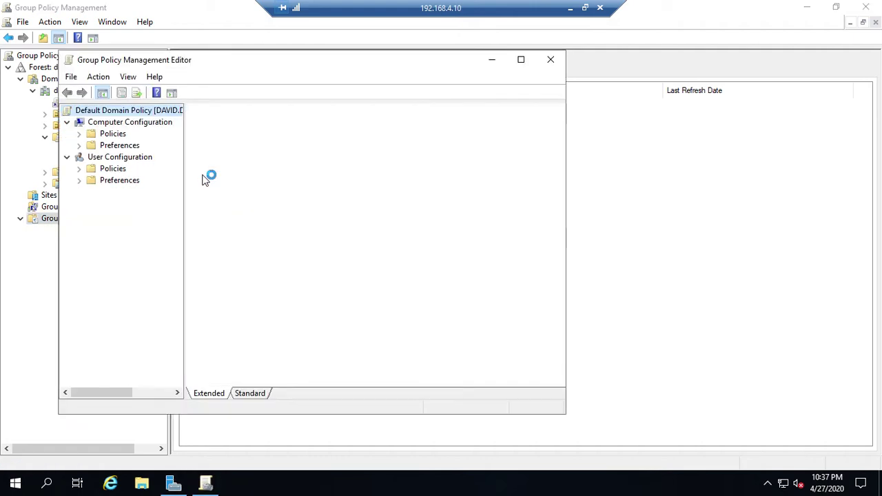
{"action": "left_click", "coordinate": [522, 60]}
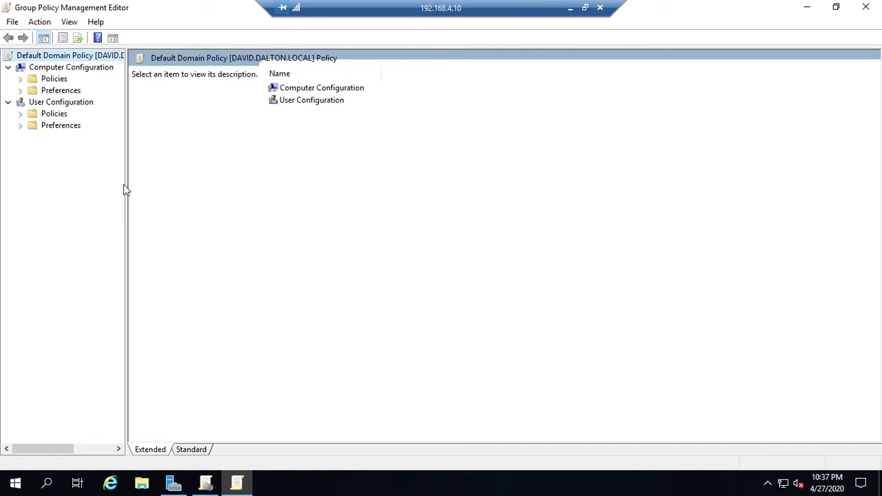
{"action": "left_click_drag", "start_coordinate": [125, 185], "coordinate": [258, 180]}
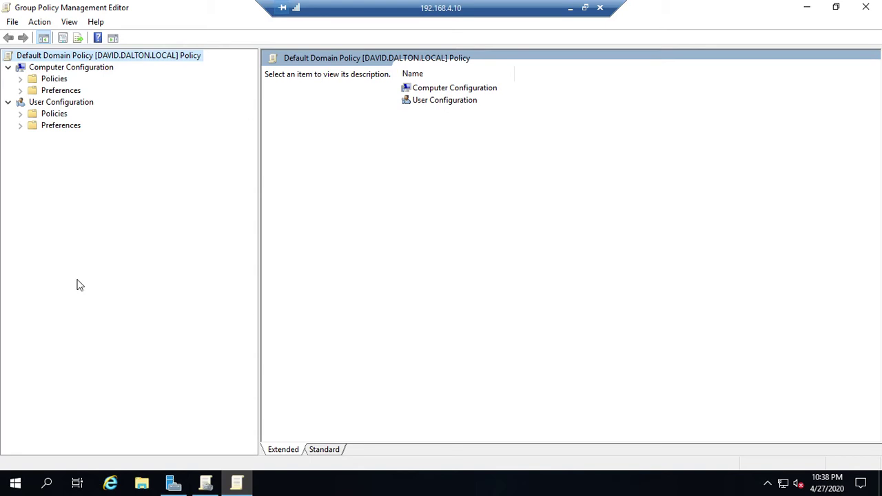
Switch to Server Manager, open Active Directory Users and Computers, and turn off Advanced Features
{"action": "left_click", "coordinate": [173, 487]}
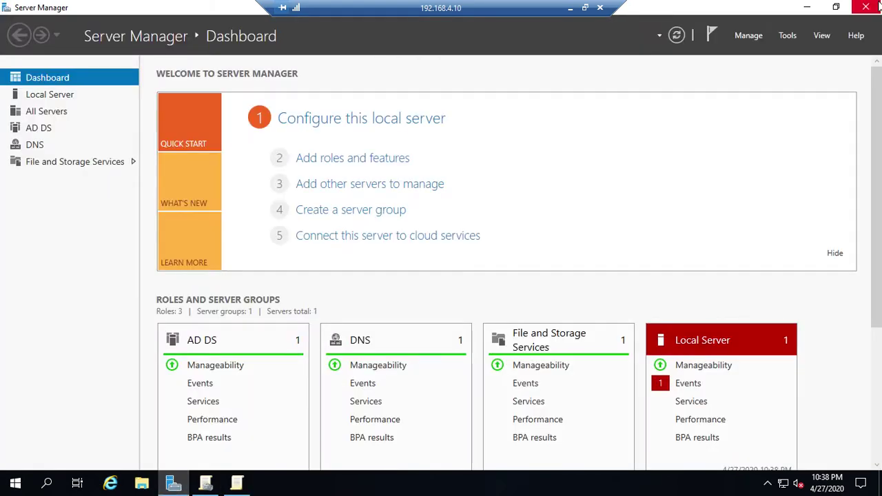
{"action": "left_click", "coordinate": [791, 36]}
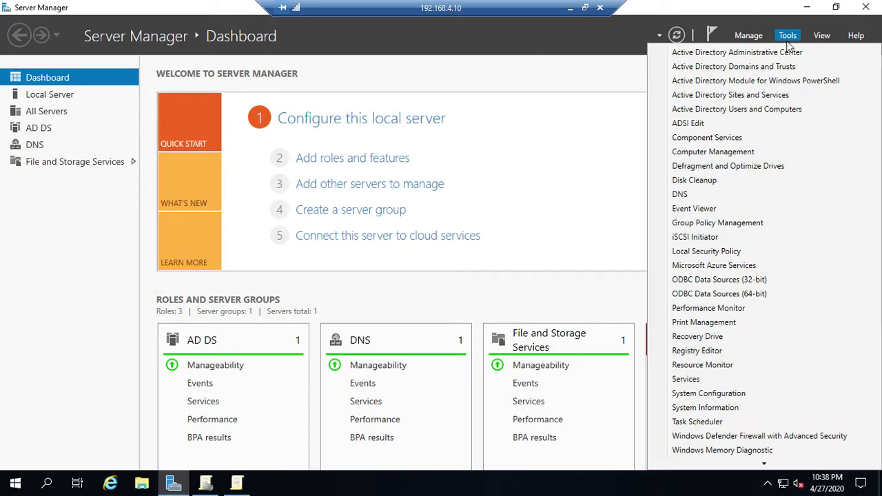
{"action": "left_click", "coordinate": [738, 109]}
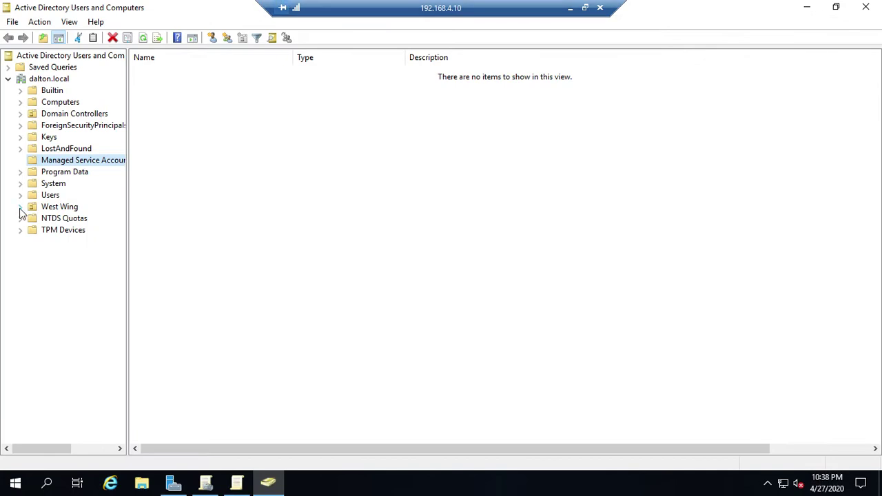
{"action": "left_click", "coordinate": [69, 22]}
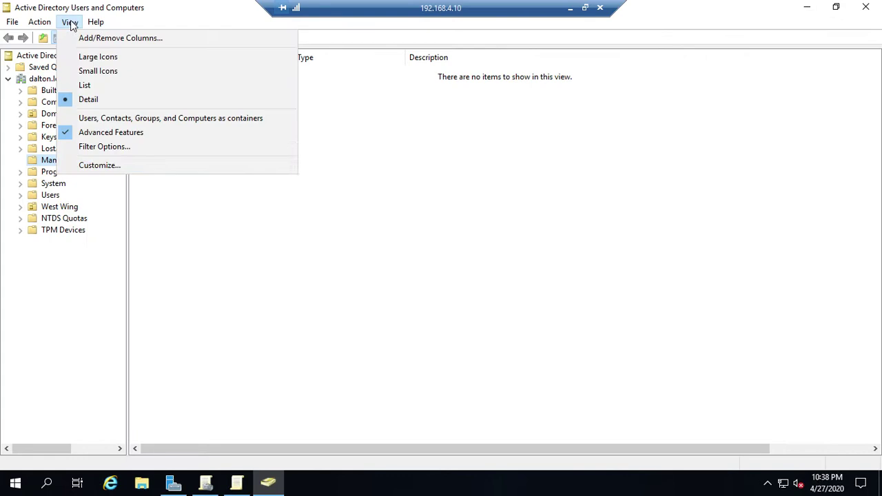
{"action": "left_click", "coordinate": [136, 134]}
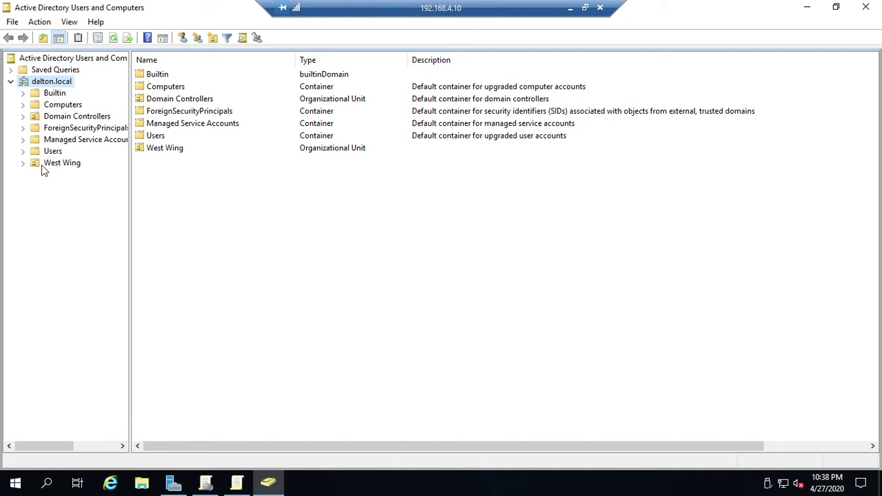
Examine the contents of the West Wing, Guests, Staff and Domain Controllers units and the Computers container
{"action": "left_click", "coordinate": [22, 164]}
{"action": "left_click", "coordinate": [63, 164]}
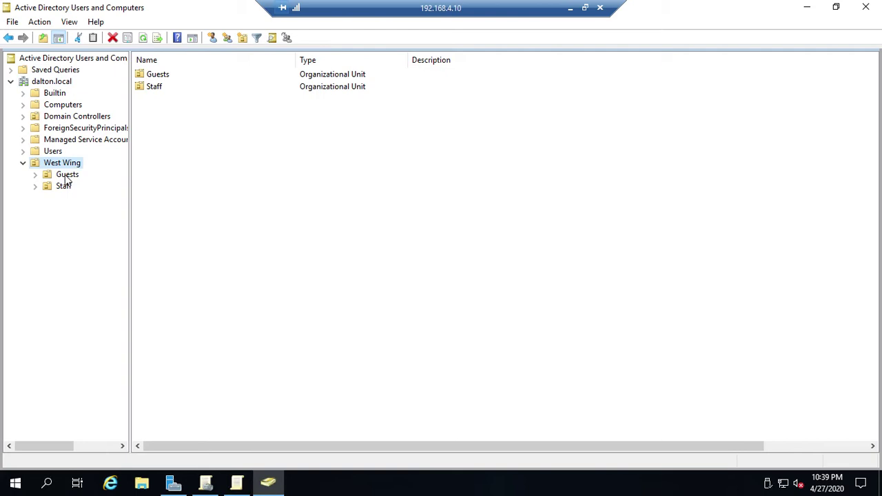
{"action": "left_click", "coordinate": [65, 174]}
{"action": "left_click", "coordinate": [63, 186]}
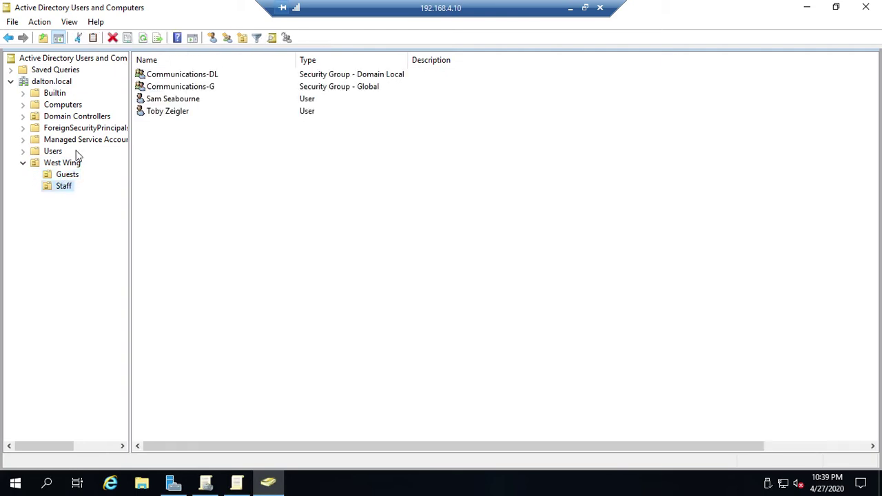
{"action": "left_click", "coordinate": [74, 117]}
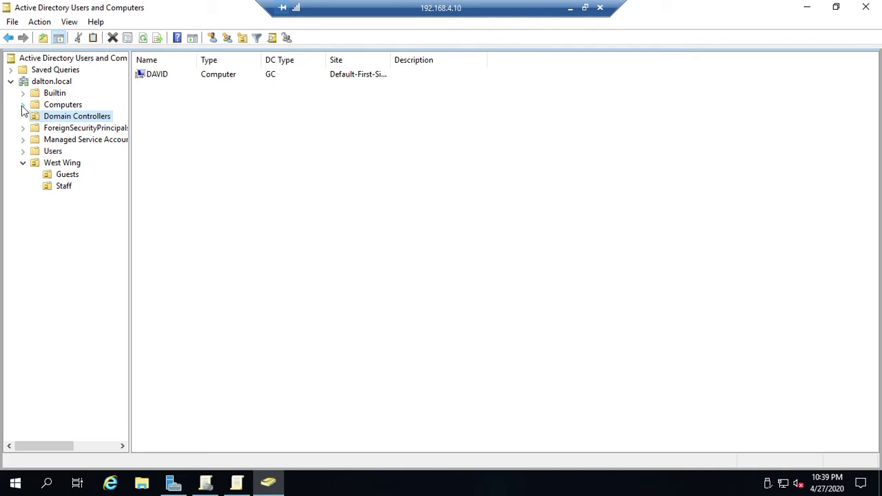
{"action": "left_click", "coordinate": [58, 105]}
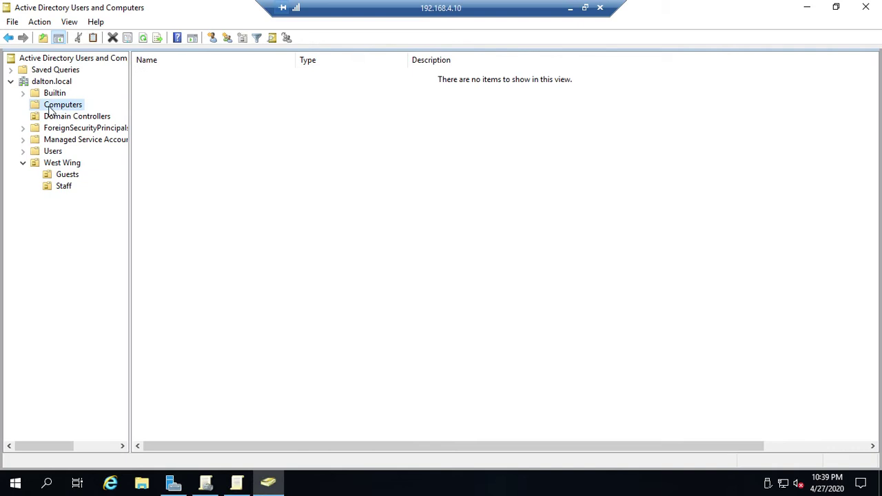
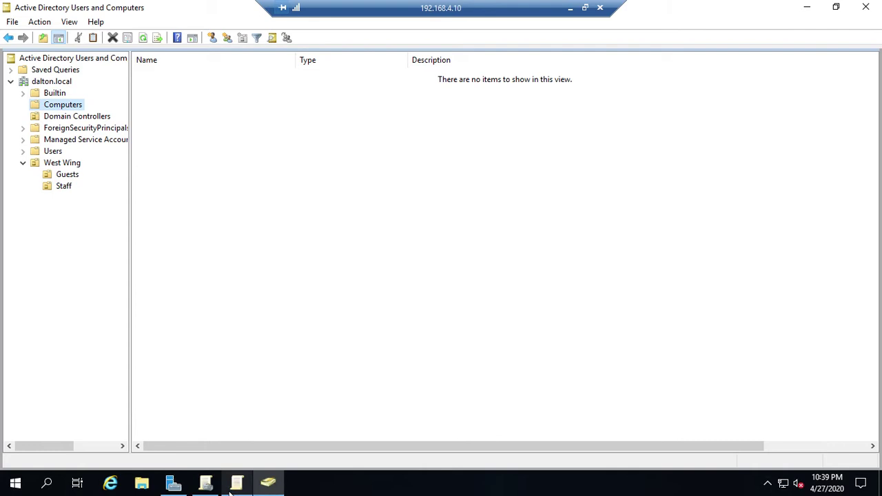
Check which users are in the Guests unit of West Wing, and close Active Directory Users and Computers
{"action": "left_click", "coordinate": [234, 488]}
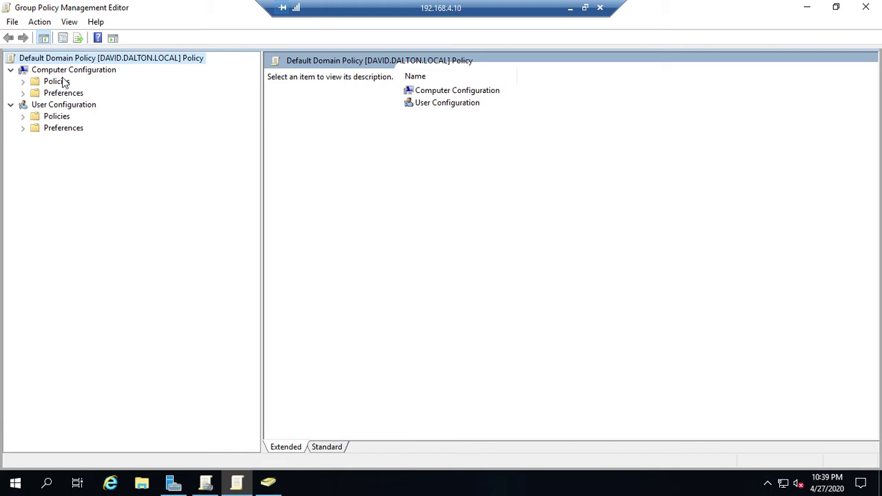
{"action": "left_click", "coordinate": [807, 11]}
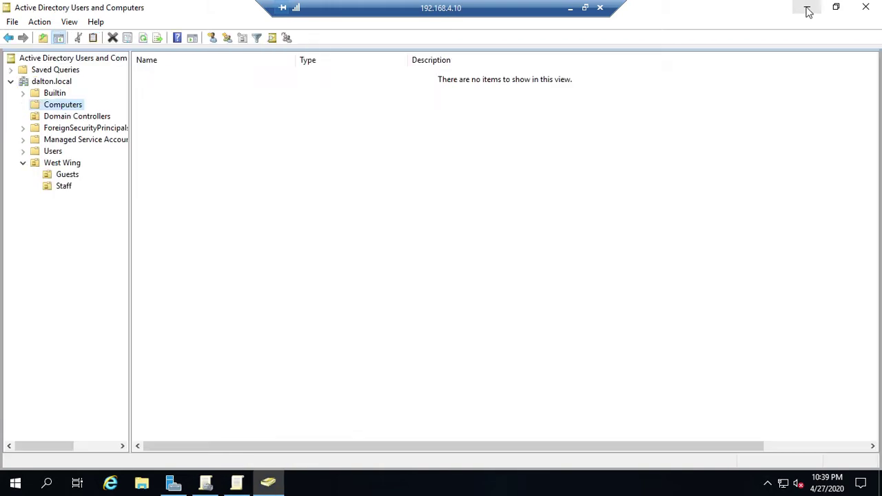
{"action": "left_click", "coordinate": [62, 176]}
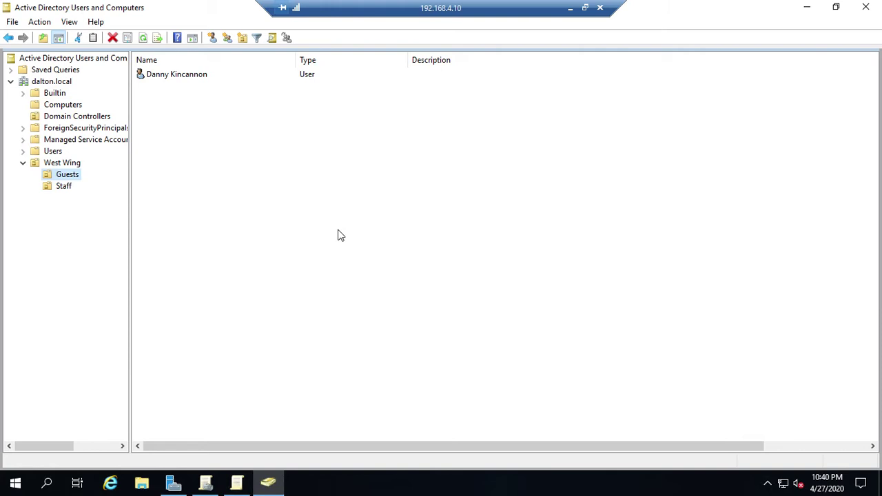
{"action": "left_click", "coordinate": [866, 8]}
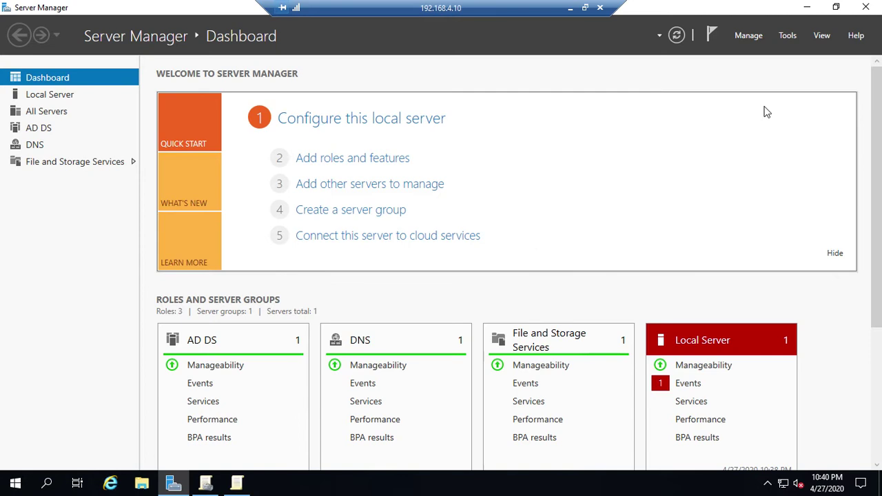
Switch to the Group Policy Management Editor and open the Folders preference in Windows Settings under Computer Configuration's Preferences
{"action": "left_click", "coordinate": [233, 486]}
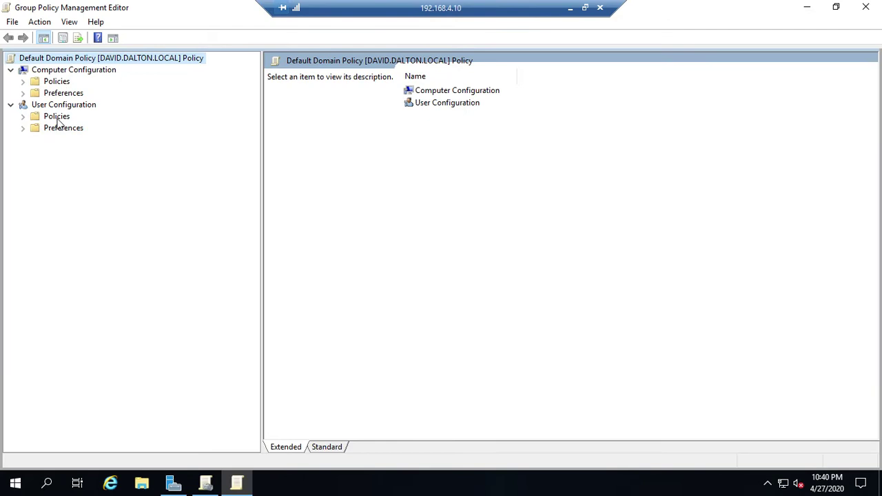
{"action": "left_click", "coordinate": [23, 81]}
{"action": "left_click", "coordinate": [23, 128]}
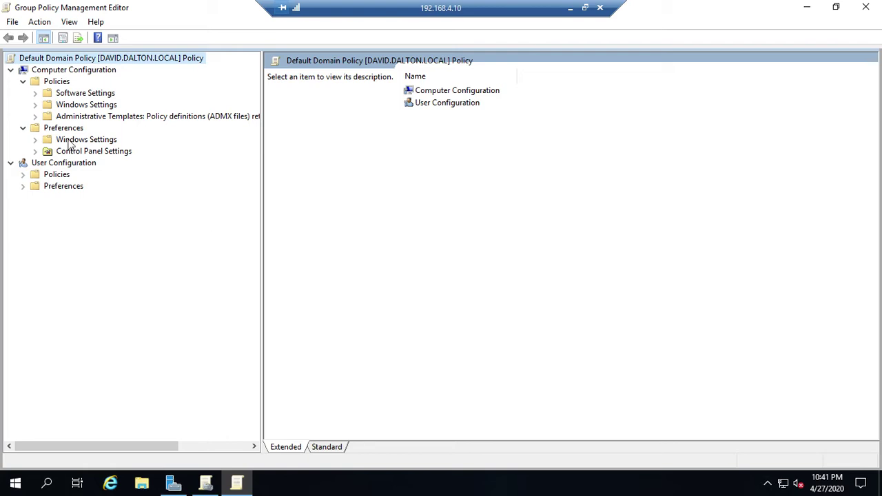
{"action": "left_click", "coordinate": [36, 140]}
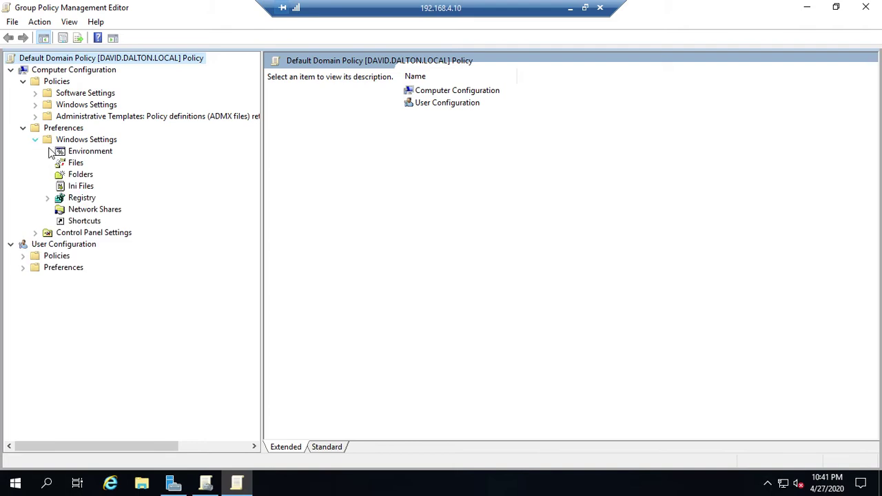
{"action": "left_click", "coordinate": [81, 175]}
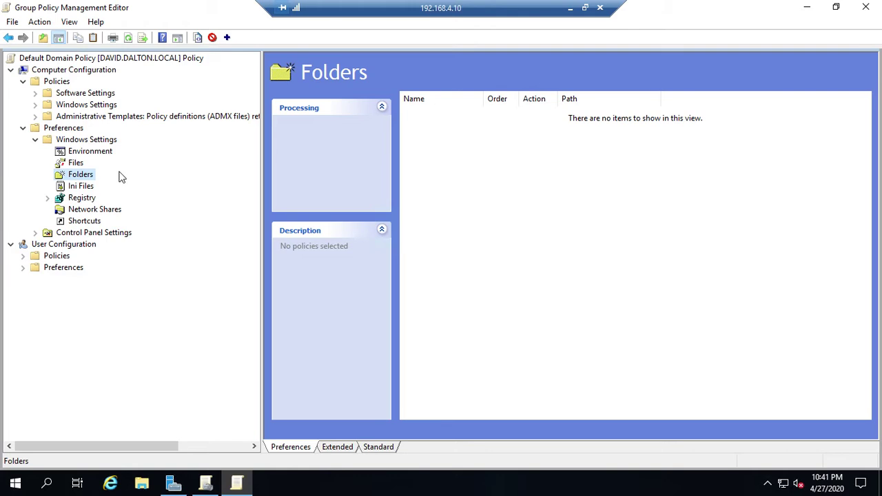
Review the properties offered for a new Folders preference item without creating it, and view the Network Shares preference
{"action": "right_click", "coordinate": [454, 200]}
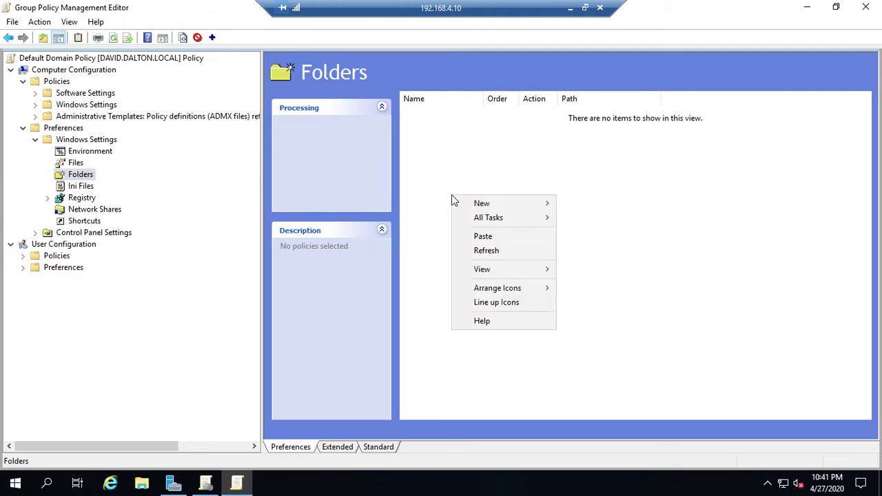
{"action": "mouse_move", "coordinate": [482, 209]}
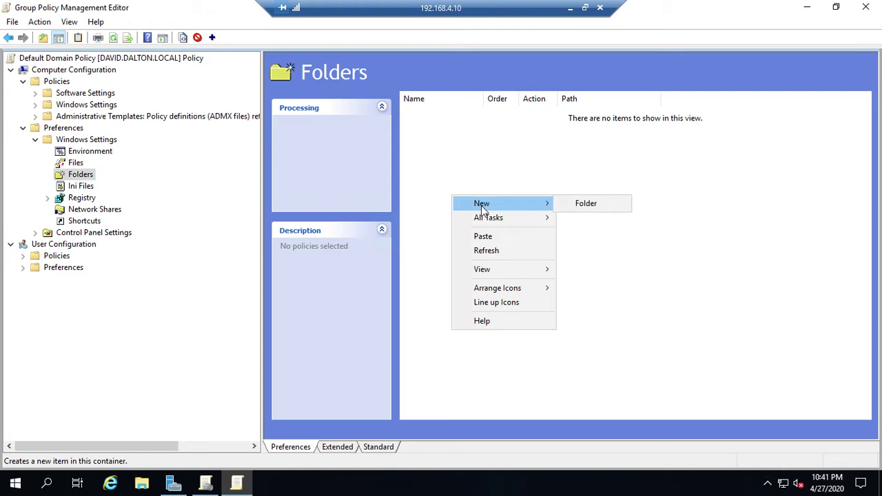
{"action": "left_click", "coordinate": [604, 203]}
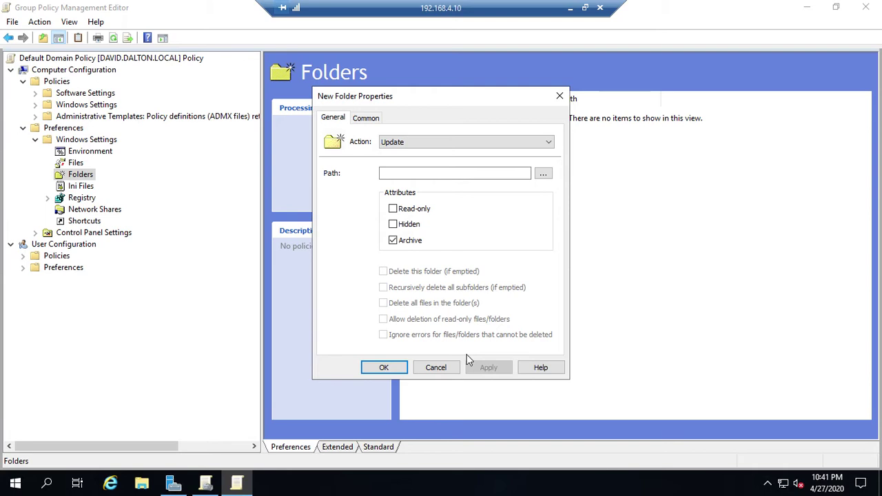
{"action": "left_click", "coordinate": [446, 369]}
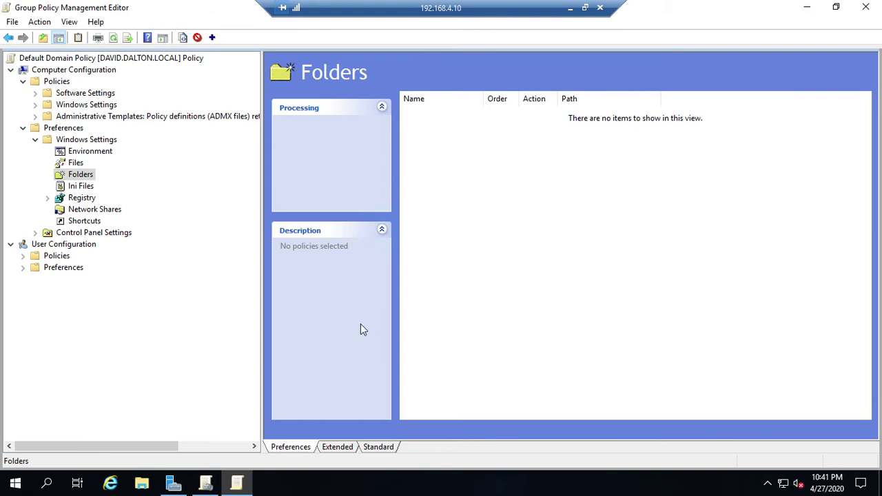
{"action": "left_click", "coordinate": [104, 211]}
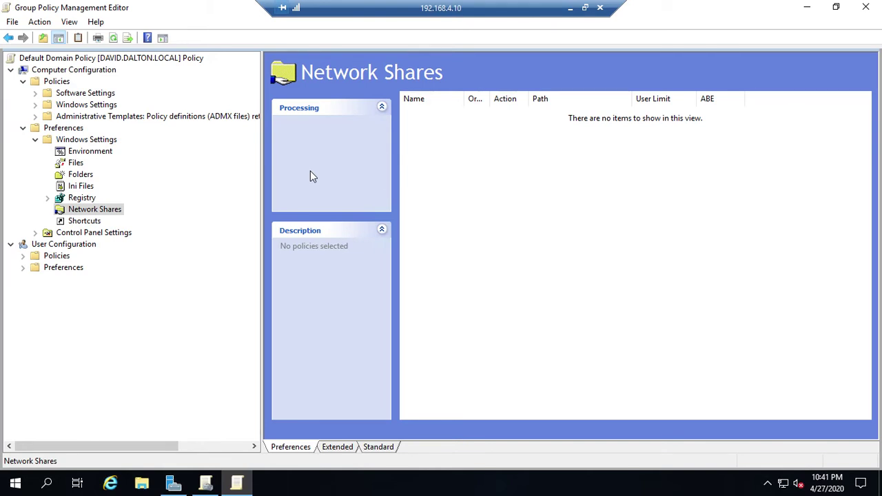
{"action": "left_click", "coordinate": [36, 140]}
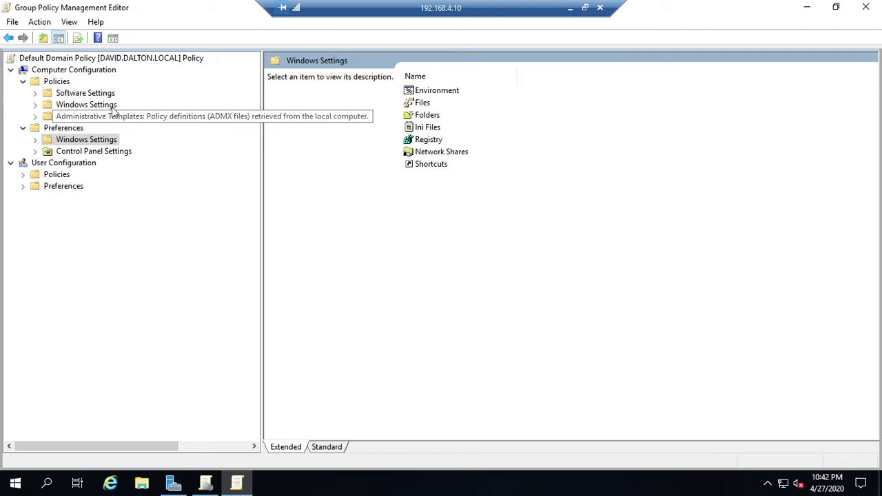
Compare Software installation under the Software Settings policies of Computer Configuration and User Configuration
{"action": "left_click", "coordinate": [35, 95]}
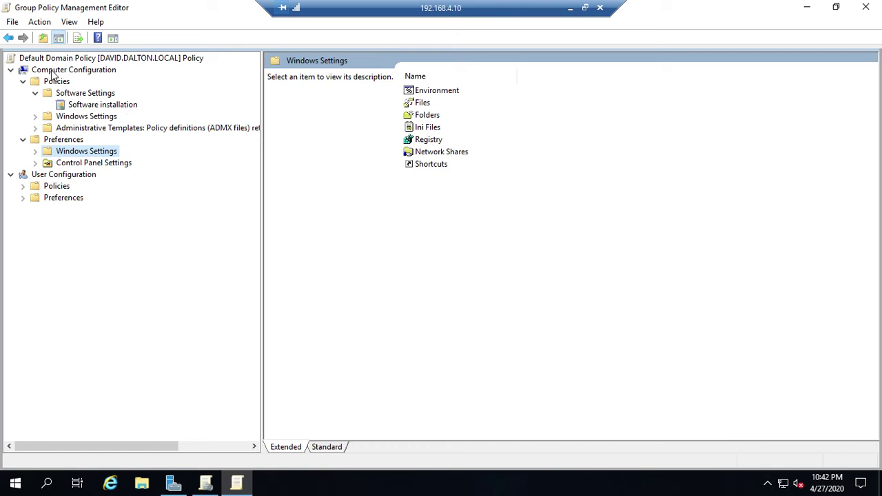
{"action": "left_click", "coordinate": [23, 187]}
{"action": "left_click", "coordinate": [34, 198]}
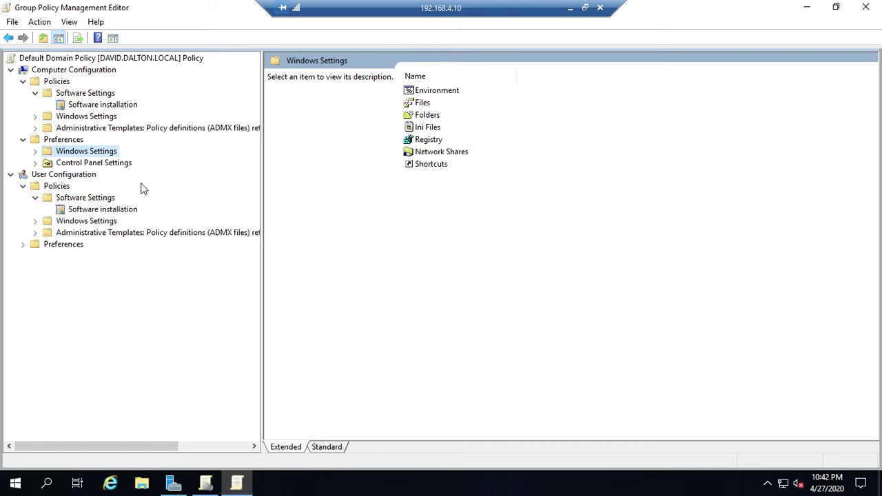
{"action": "left_click", "coordinate": [76, 108]}
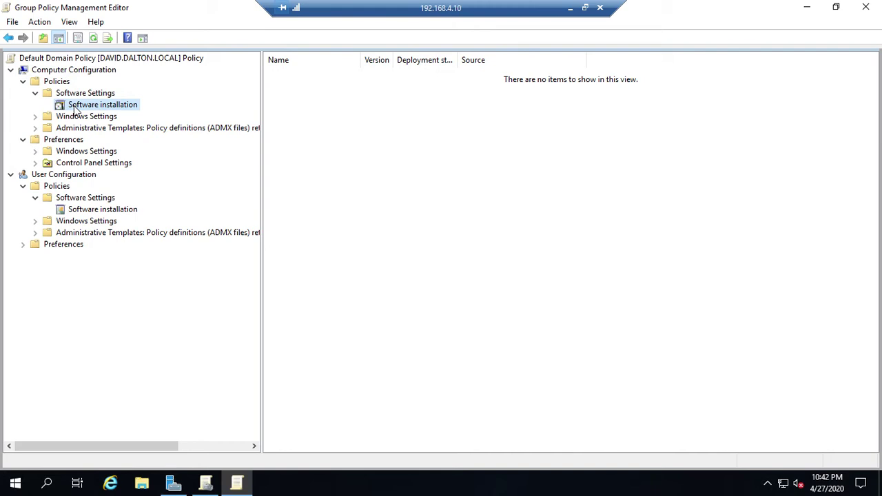
{"action": "left_click", "coordinate": [76, 214]}
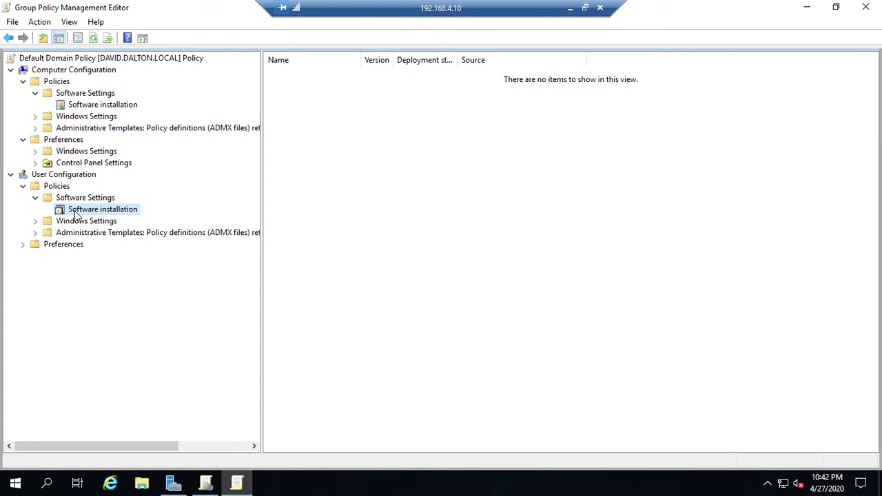
{"action": "left_click", "coordinate": [23, 186]}
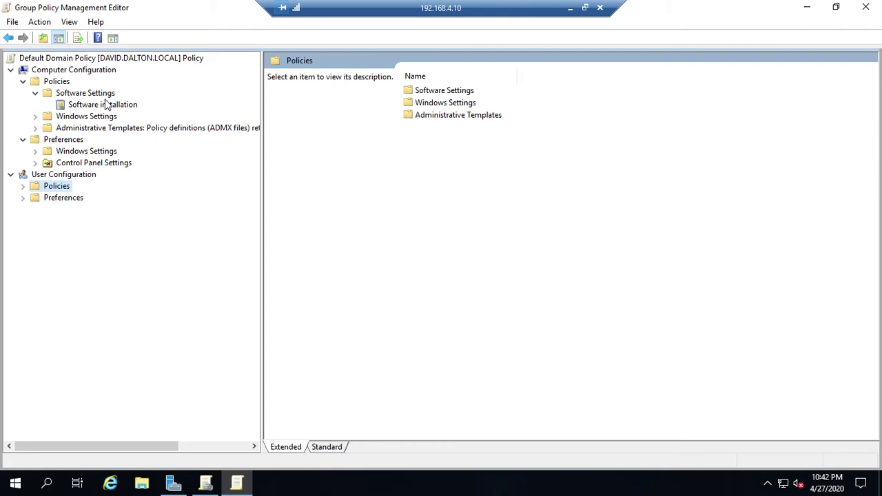
Check which file types a new Software installation package accepts under Computer Configuration, and cancel without adding one
{"action": "left_click", "coordinate": [83, 105]}
{"action": "right_click", "coordinate": [496, 199]}
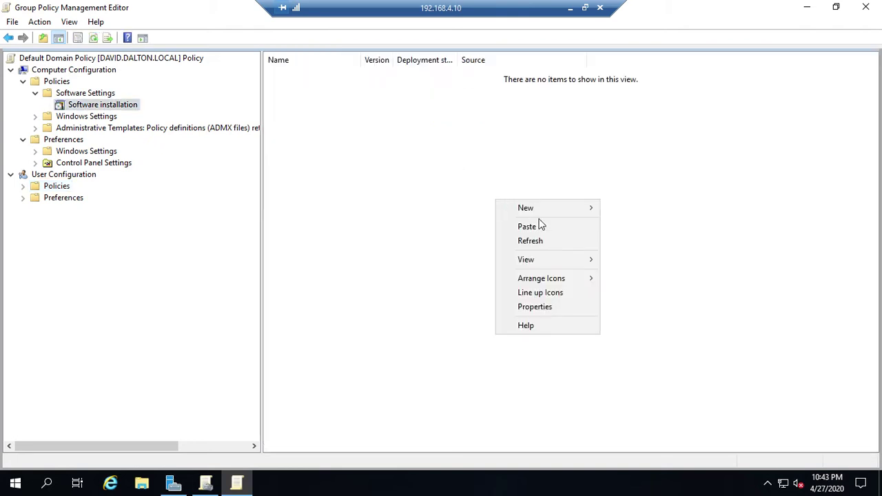
{"action": "mouse_move", "coordinate": [543, 208]}
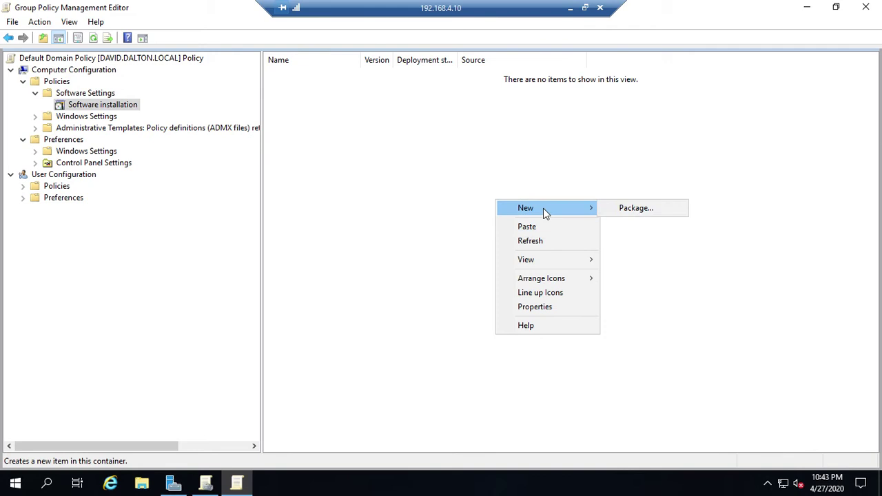
{"action": "left_click", "coordinate": [640, 215]}
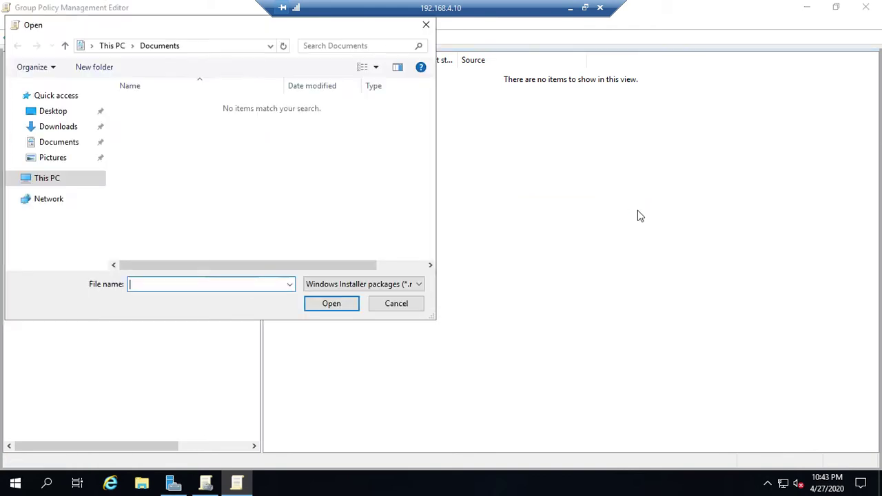
{"action": "left_click", "coordinate": [419, 284]}
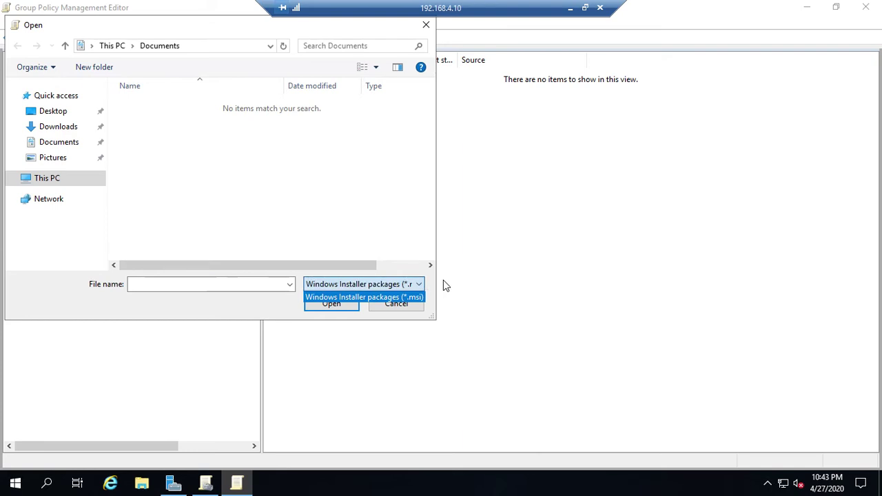
{"action": "left_click", "coordinate": [429, 28]}
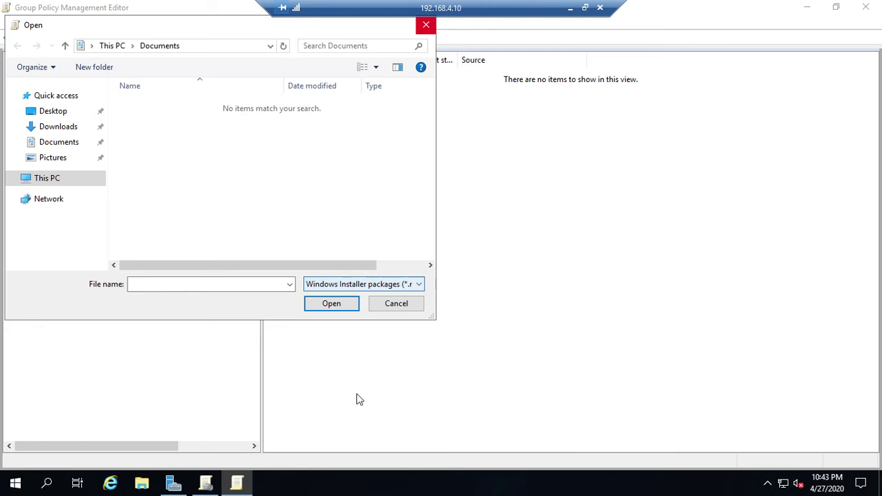
{"action": "left_click", "coordinate": [404, 303]}
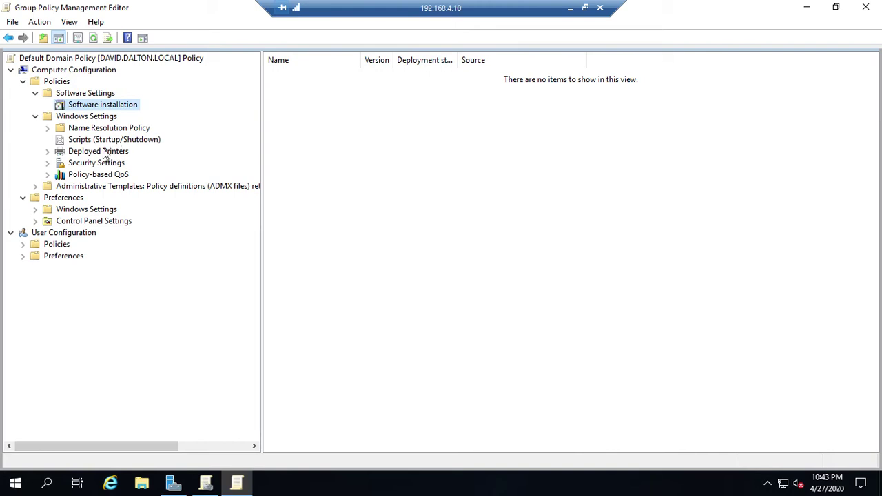
Examine the Security Settings categories in Computer Configuration's Windows Settings policies, and collapse Windows Settings and Software Settings
{"action": "left_click", "coordinate": [47, 164]}
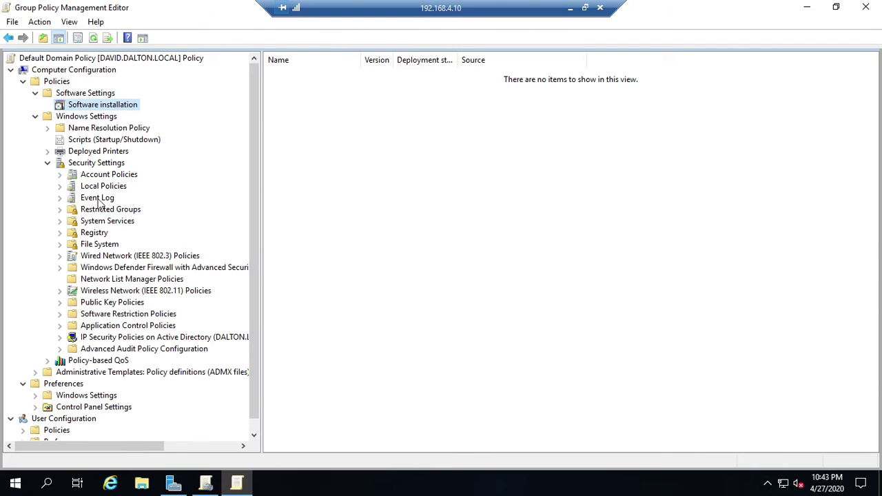
{"action": "left_click", "coordinate": [48, 164]}
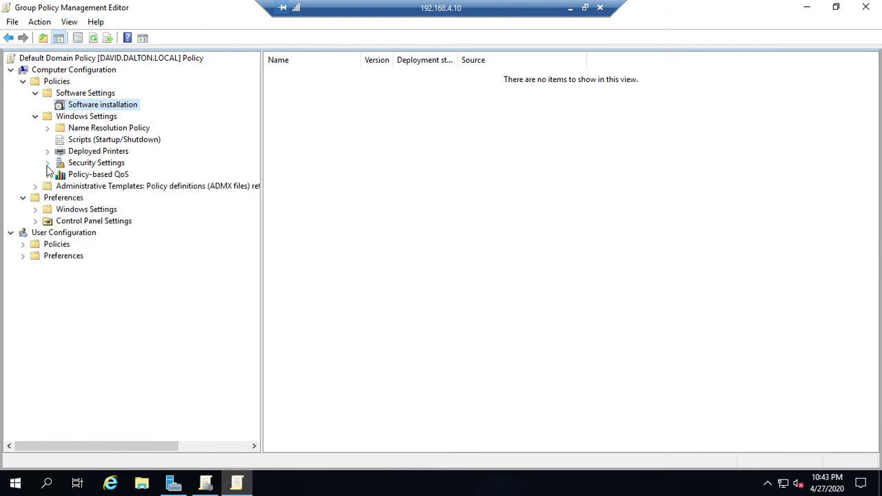
{"action": "left_click", "coordinate": [34, 116]}
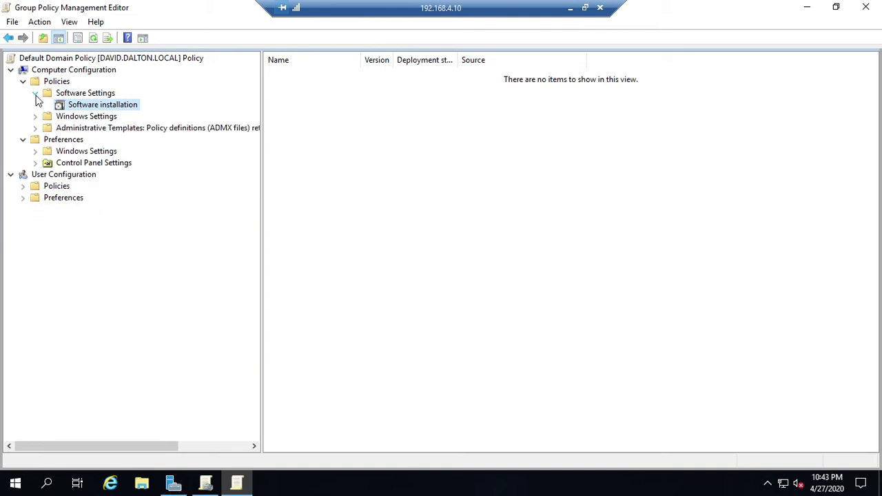
{"action": "left_click", "coordinate": [35, 93]}
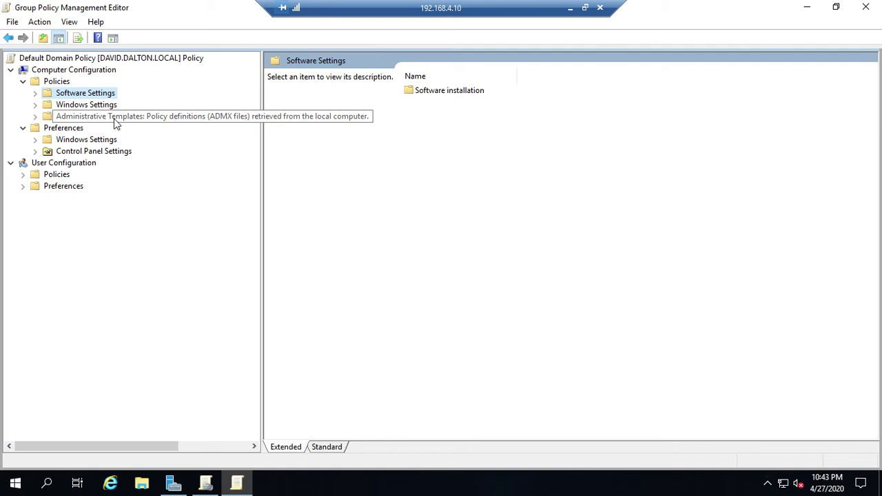
Examine the Personalization, Regional and Language Options, User Accounts and Handwriting personalization settings in the Control Panel administrative templates
{"action": "left_click", "coordinate": [35, 116]}
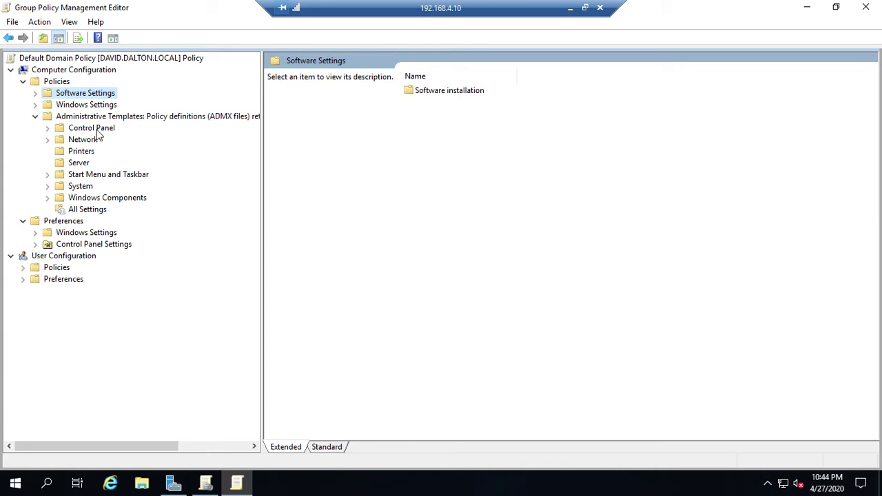
{"action": "left_click", "coordinate": [47, 129]}
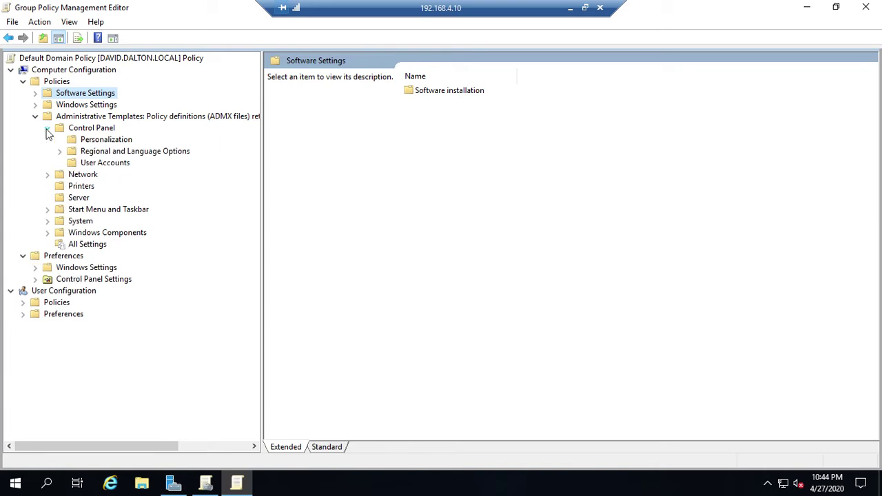
{"action": "left_click", "coordinate": [88, 144]}
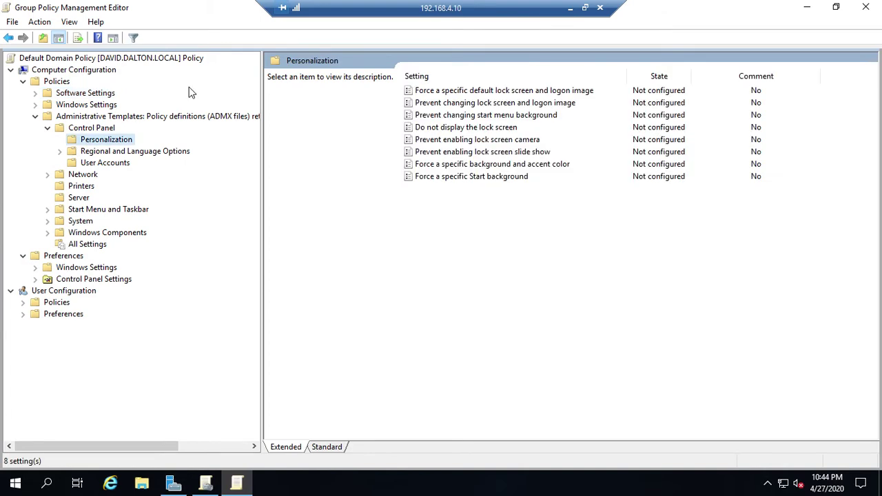
{"action": "left_click", "coordinate": [128, 154]}
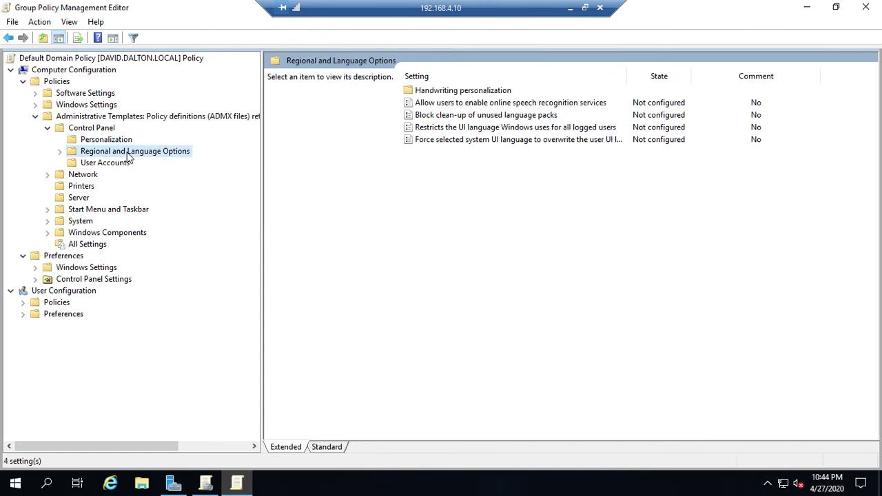
{"action": "left_click", "coordinate": [107, 166]}
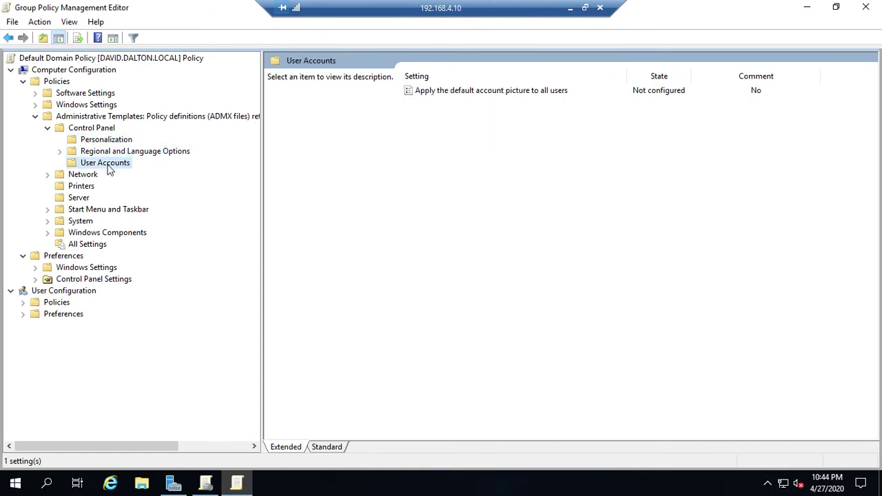
{"action": "left_click", "coordinate": [59, 152]}
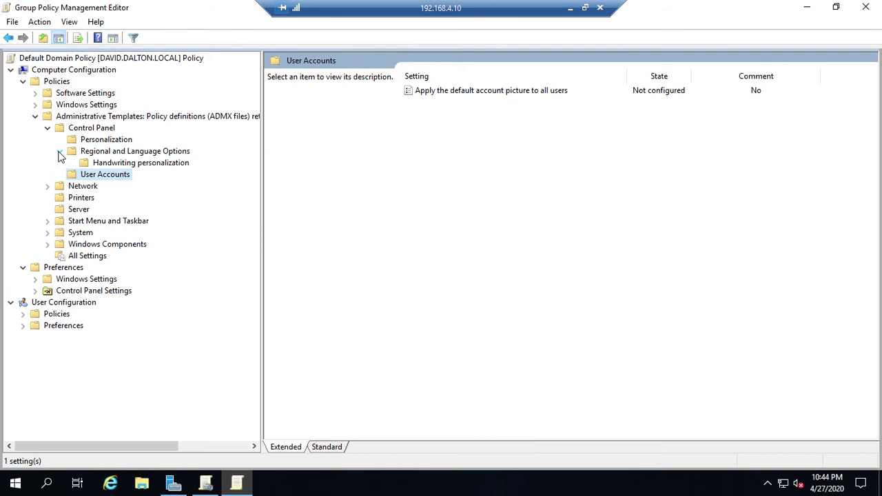
{"action": "left_click", "coordinate": [104, 166]}
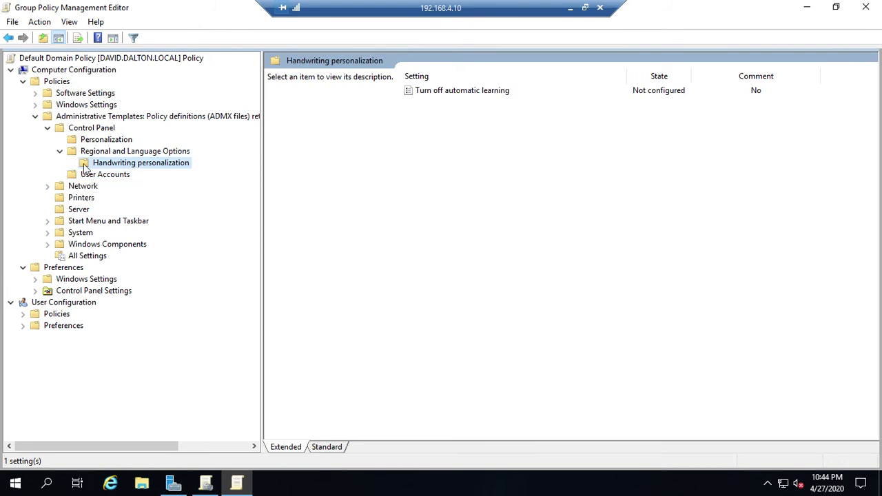
{"action": "left_click", "coordinate": [60, 152]}
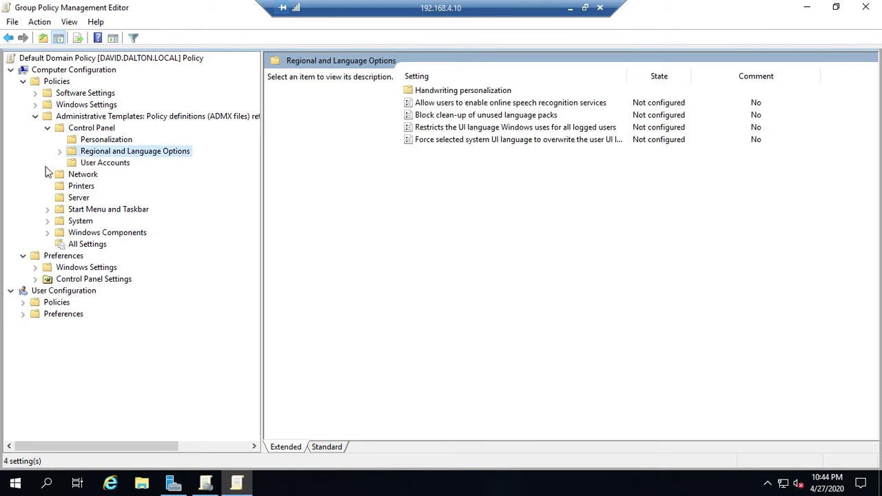
Look through the Network categories of the computer Administrative Templates, and collapse Control Panel and Network
{"action": "left_click", "coordinate": [48, 175]}
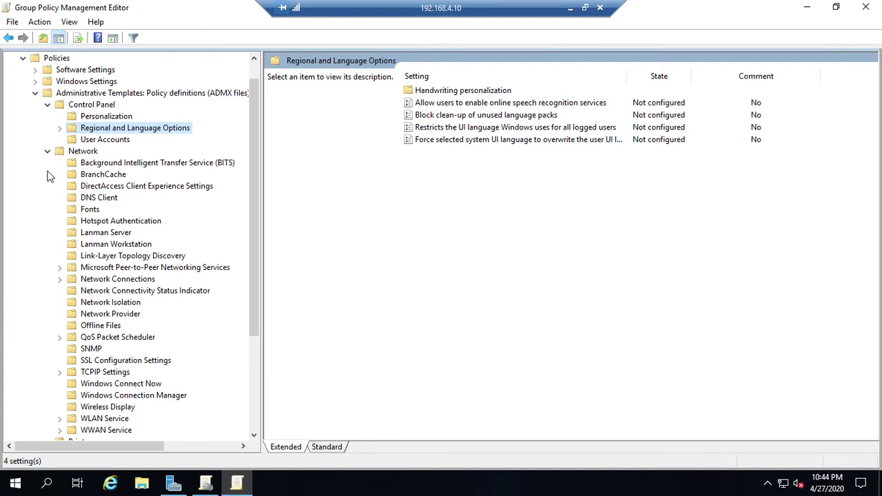
{"action": "left_click", "coordinate": [47, 105]}
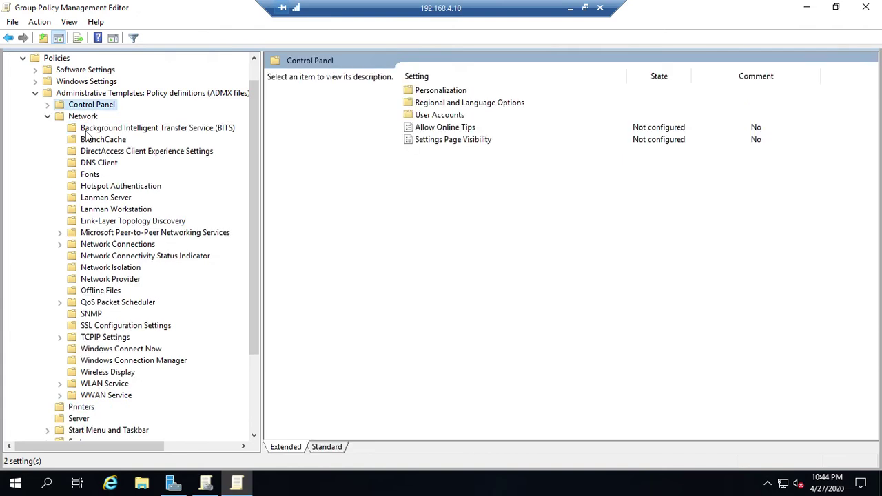
{"action": "left_click", "coordinate": [47, 117]}
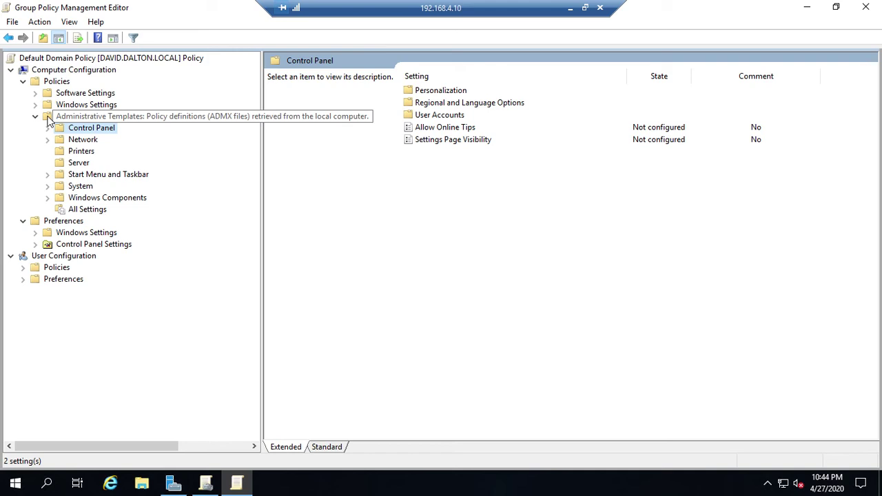
View the Start Menu and Taskbar settings and look through the System categories in the computer Administrative Templates
{"action": "left_click", "coordinate": [89, 176]}
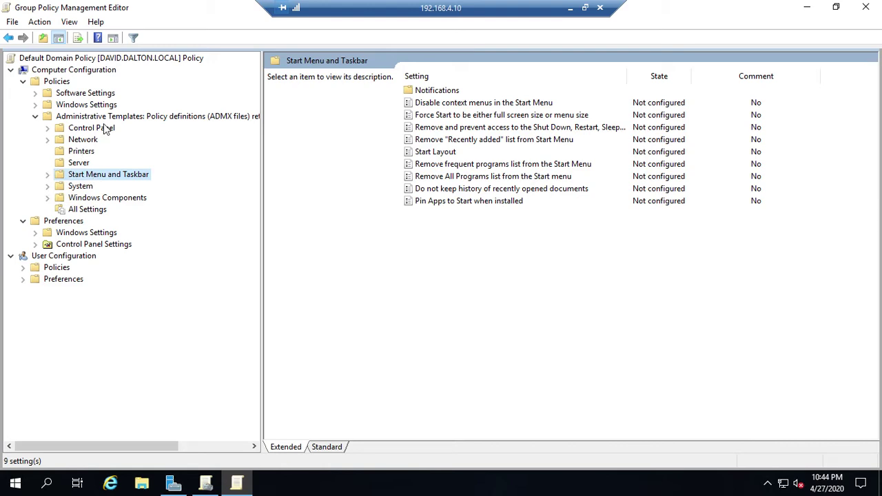
{"action": "left_click", "coordinate": [48, 186]}
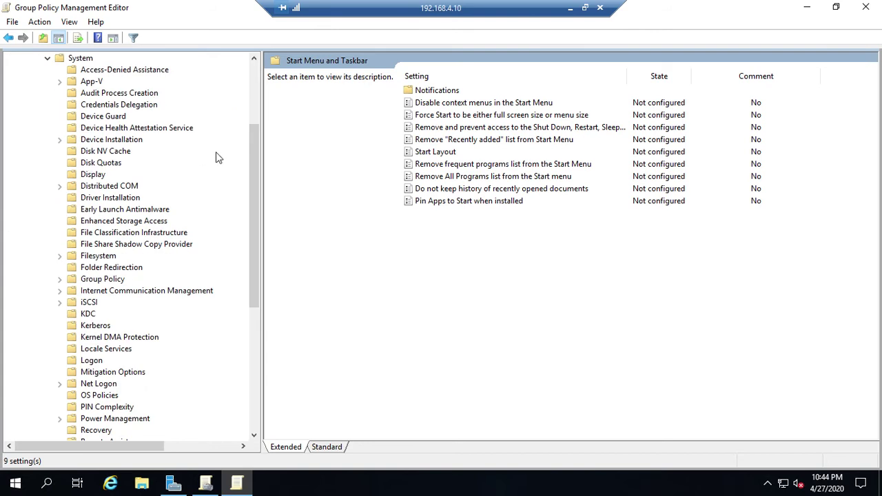
{"action": "left_click_drag", "start_coordinate": [254, 170], "coordinate": [256, 283]}
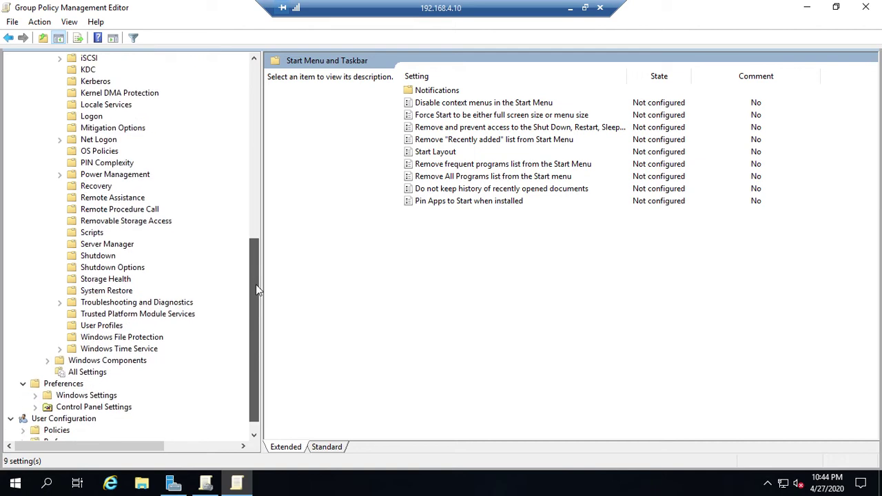
Look through the Windows Components categories in the computer Administrative Templates, and collapse Windows Components and System
{"action": "left_click", "coordinate": [47, 363]}
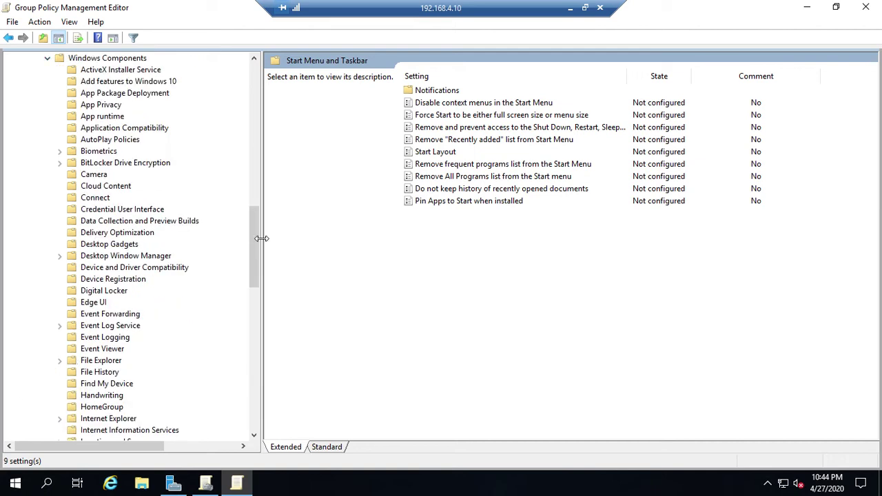
{"action": "left_click_drag", "start_coordinate": [255, 237], "coordinate": [256, 182]}
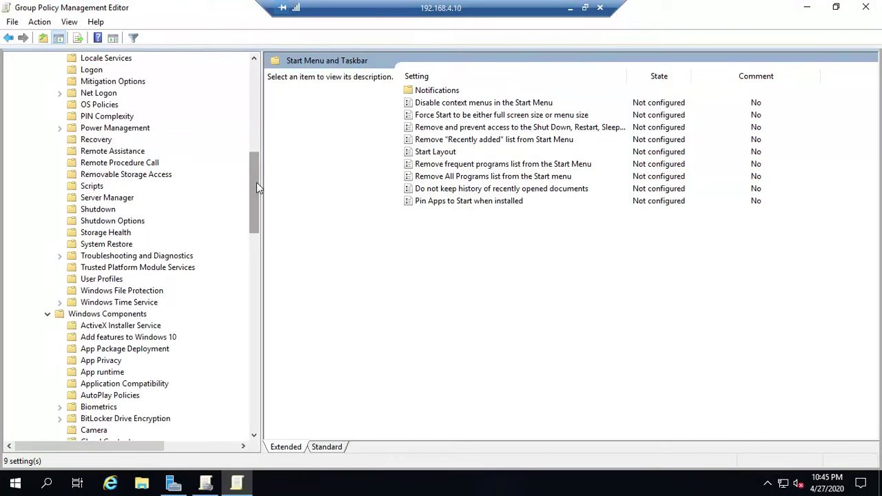
{"action": "left_click", "coordinate": [47, 314]}
{"action": "left_click_drag", "start_coordinate": [254, 286], "coordinate": [268, 97]}
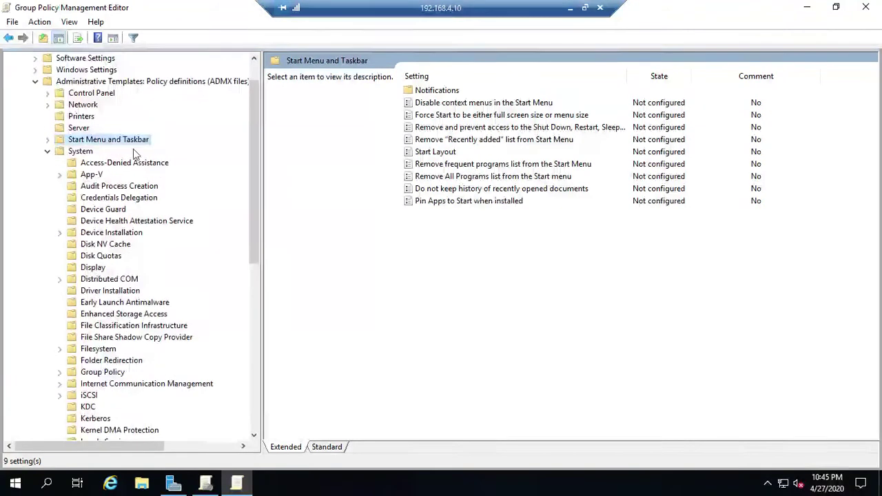
{"action": "left_click", "coordinate": [48, 153]}
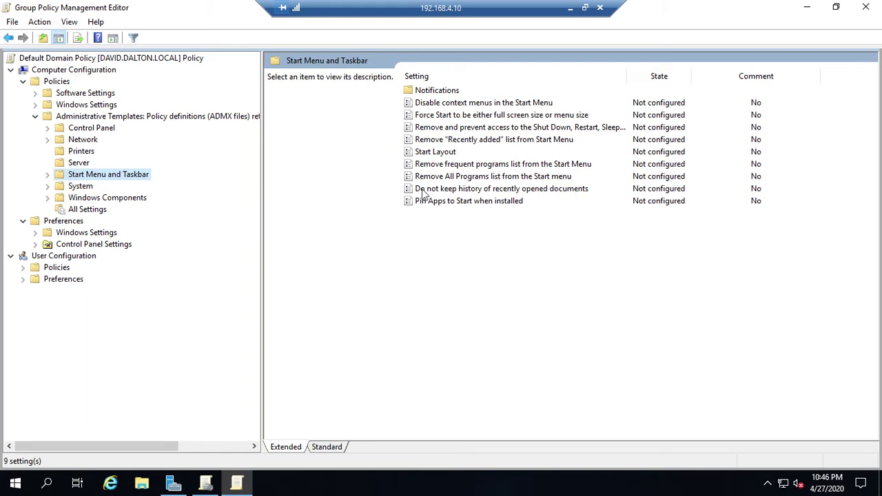
Open the "Disable context menus in the Start Menu" policy from Start Menu and Taskbar and set it to Disabled
{"action": "left_click", "coordinate": [485, 105]}
{"action": "double_click", "coordinate": [485, 105]}
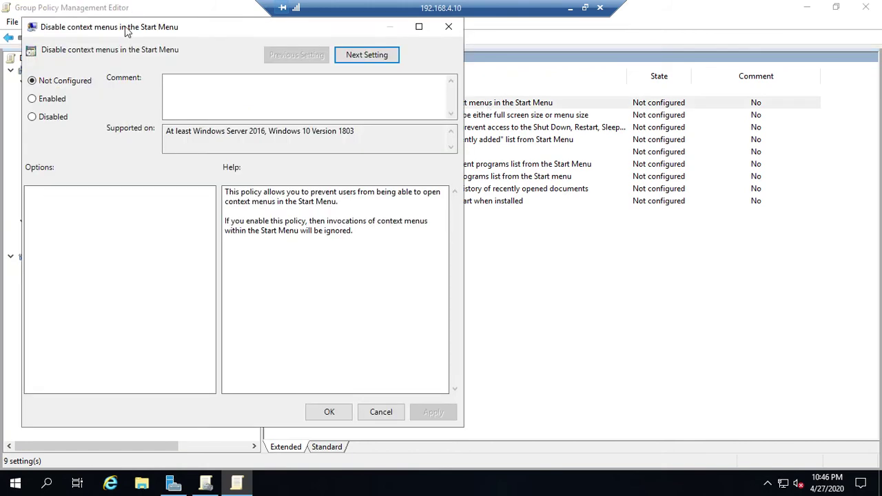
{"action": "left_click_drag", "start_coordinate": [126, 27], "coordinate": [399, 43]}
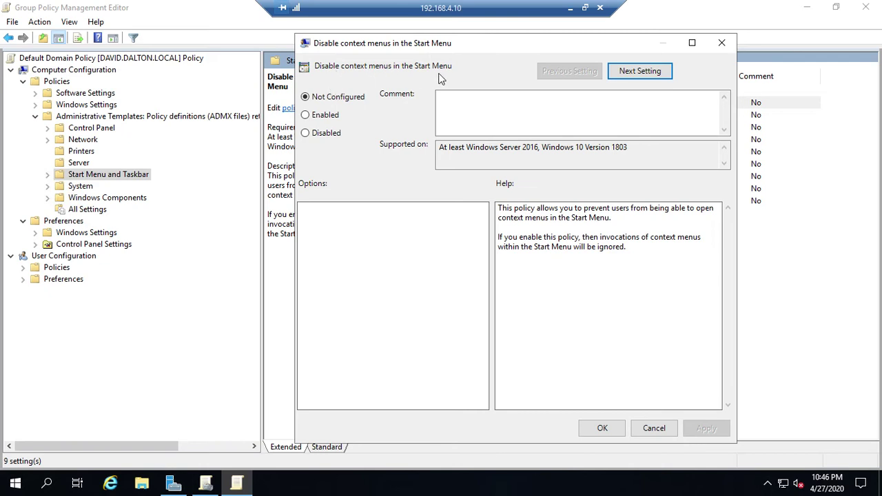
{"action": "left_click", "coordinate": [327, 118]}
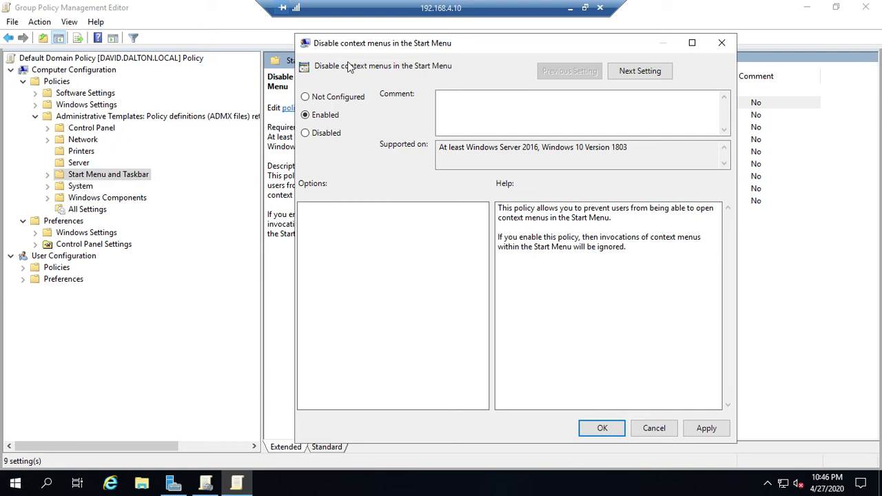
{"action": "left_click", "coordinate": [317, 114]}
{"action": "left_click", "coordinate": [316, 135]}
Check the linked Group Policy Objects of the West Wing and Guests organizational units in Group Policy Management, and return to the policy editor
{"action": "left_click", "coordinate": [206, 483]}
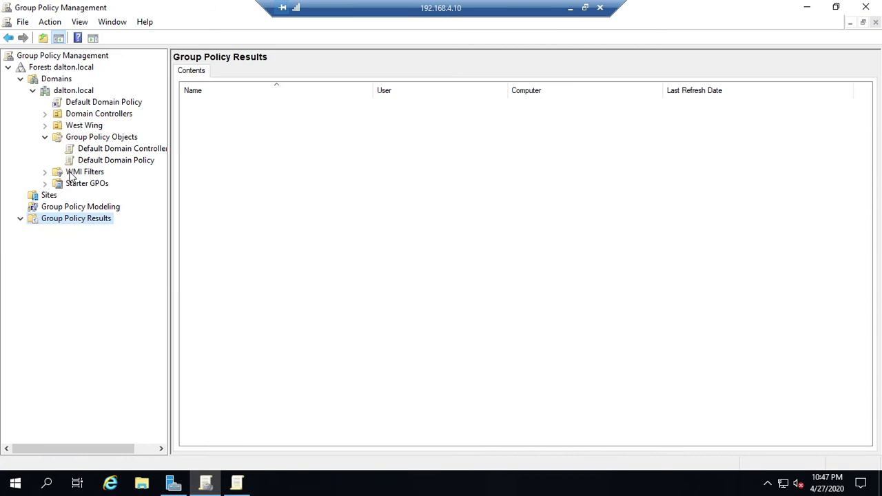
{"action": "left_click", "coordinate": [45, 126]}
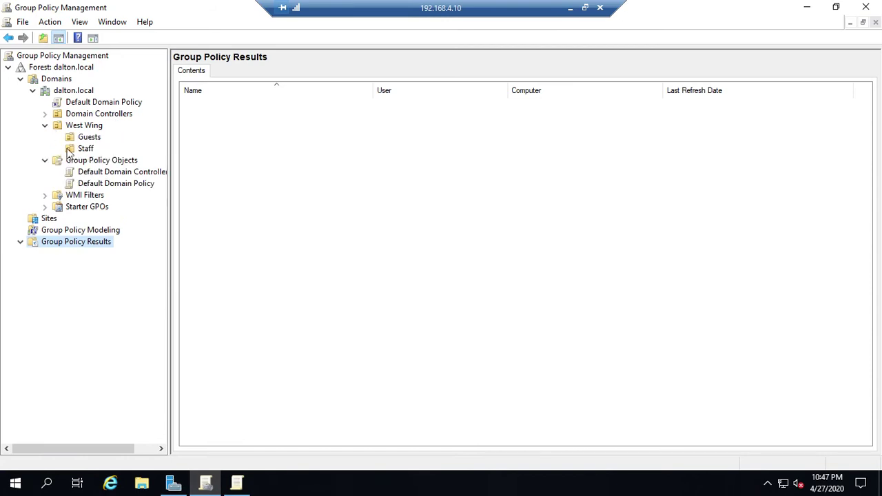
{"action": "left_click", "coordinate": [89, 137]}
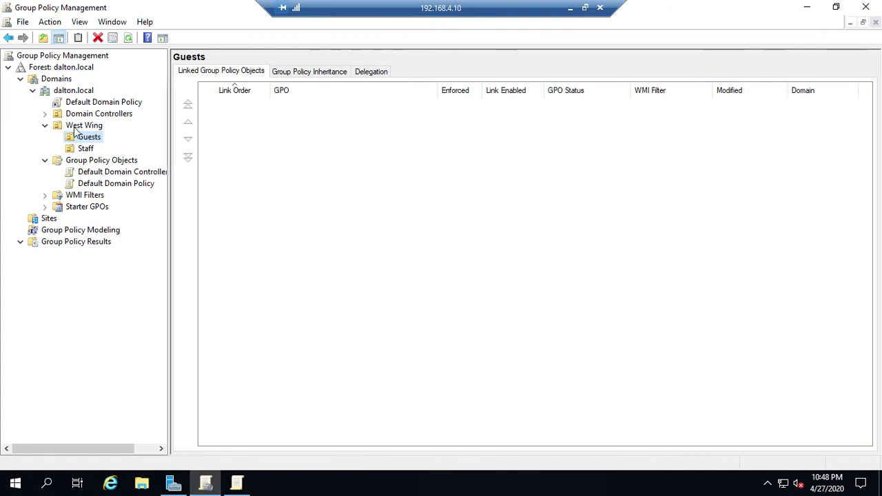
{"action": "left_click", "coordinate": [78, 126]}
{"action": "left_click", "coordinate": [241, 485]}
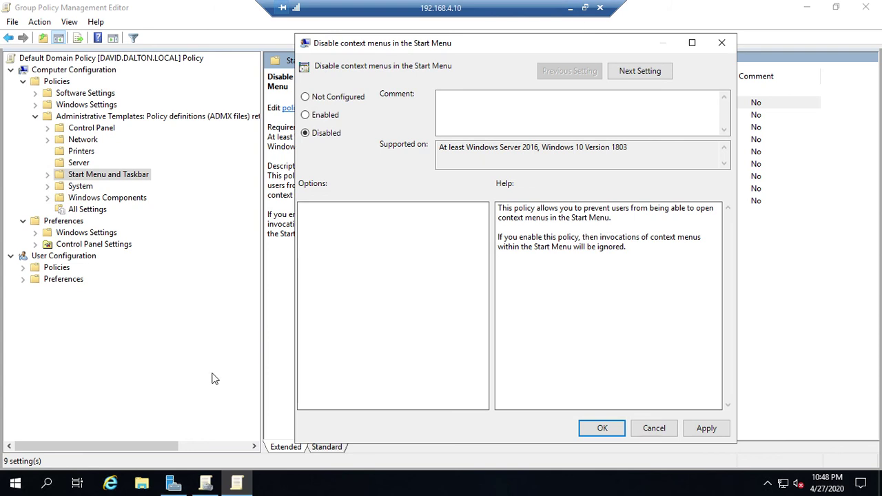
{"action": "left_click", "coordinate": [204, 485]}
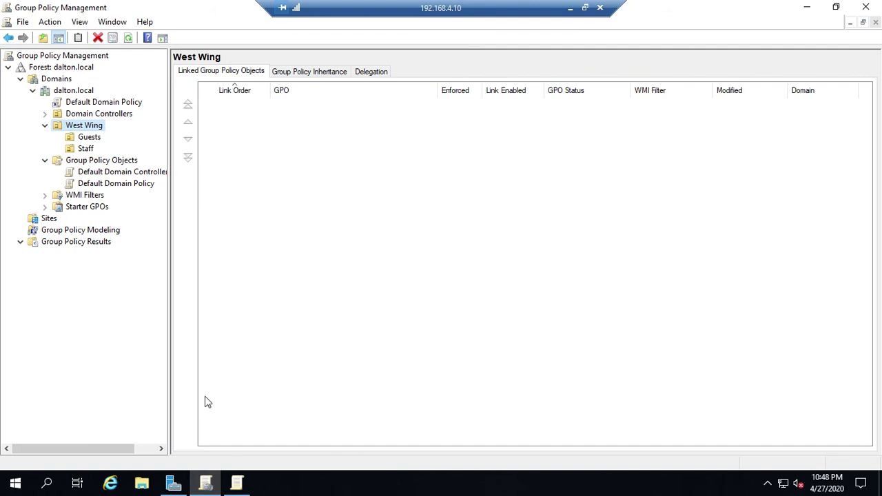
{"action": "left_click", "coordinate": [237, 484]}
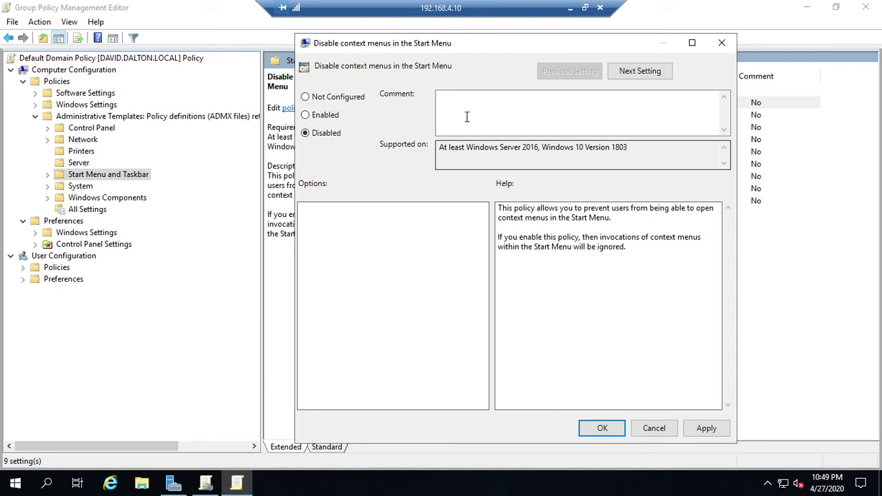
Check the size options of "Force Start to be either full screen size or menu size" under Enabled, and return it to Not Configured
{"action": "left_click", "coordinate": [652, 73]}
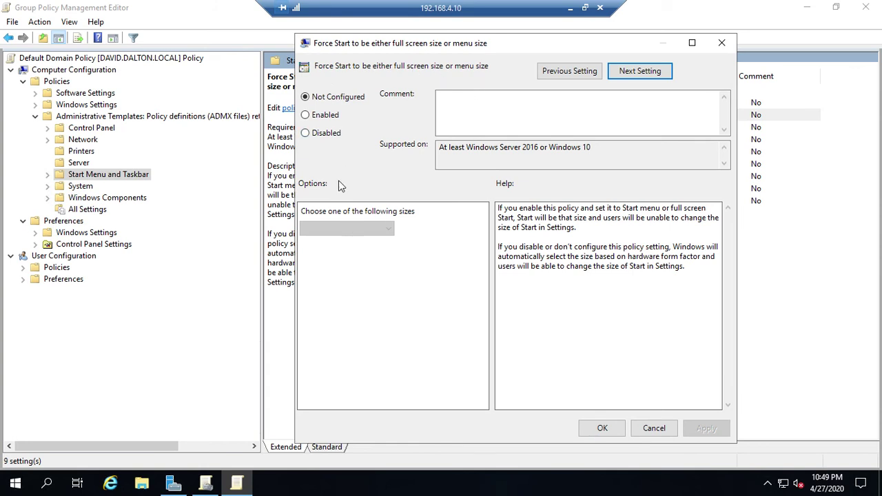
{"action": "left_click", "coordinate": [323, 115]}
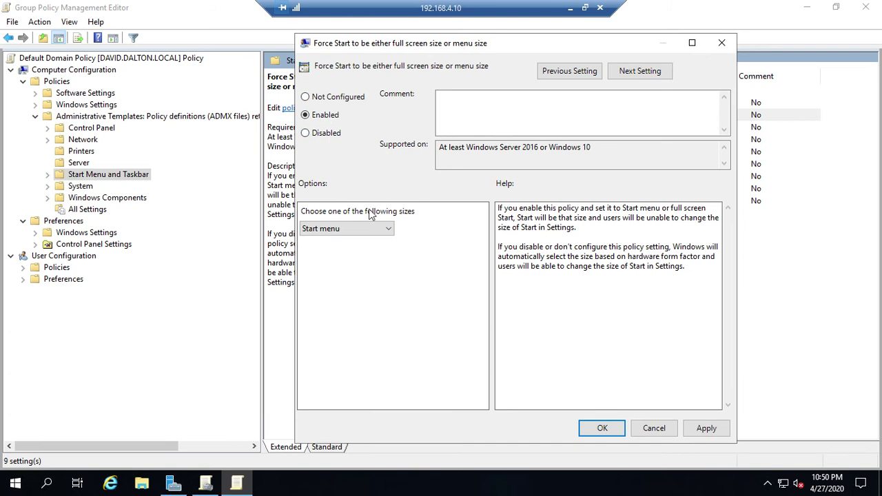
{"action": "left_click", "coordinate": [389, 230]}
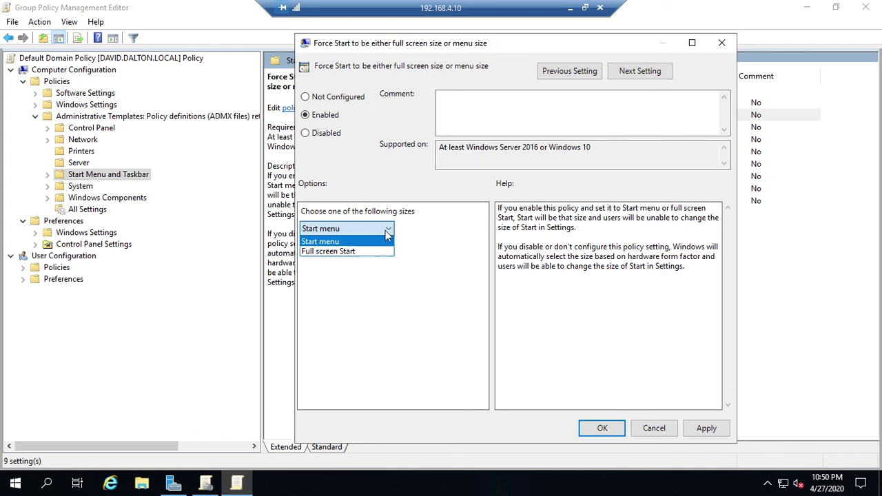
{"action": "left_click", "coordinate": [325, 96]}
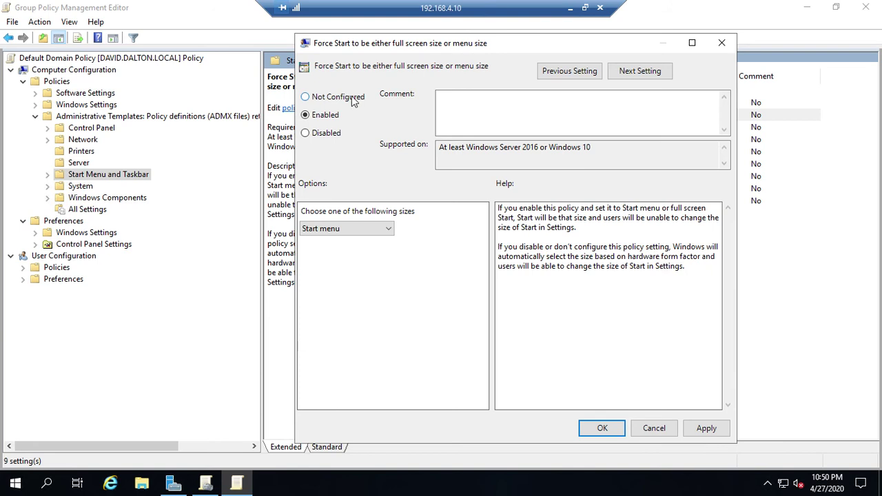
{"action": "left_click", "coordinate": [354, 100]}
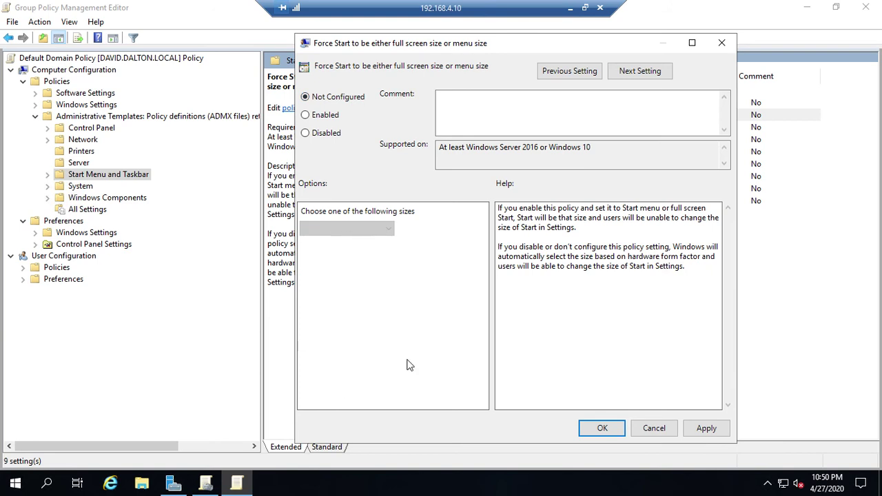
Review the policy for removing the Shut Down, Restart, Sleep, and Hibernate commands and its supported Windows versions, and view the Start Layout description
{"action": "left_click", "coordinate": [655, 74]}
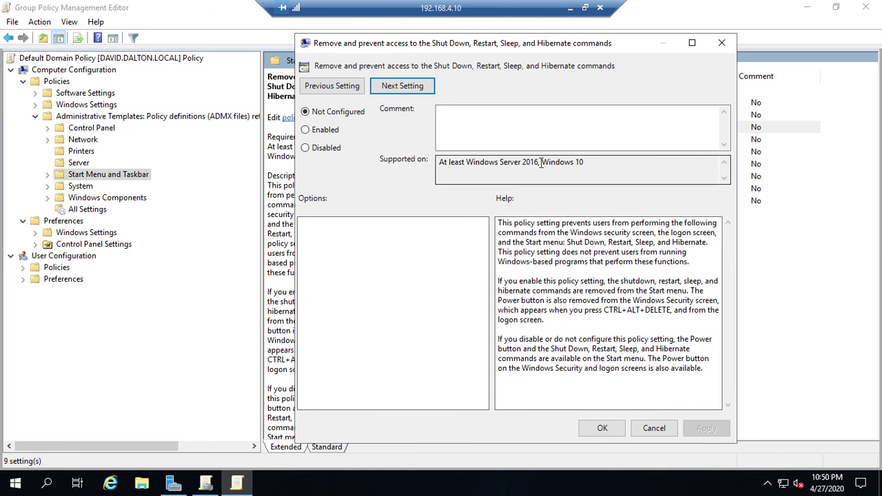
{"action": "left_click_drag", "start_coordinate": [541, 162], "coordinate": [589, 162]}
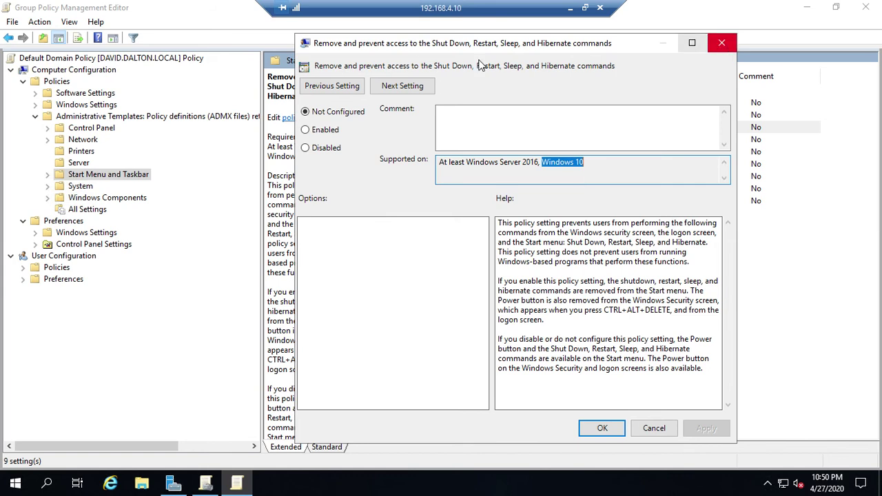
{"action": "left_click", "coordinate": [721, 43]}
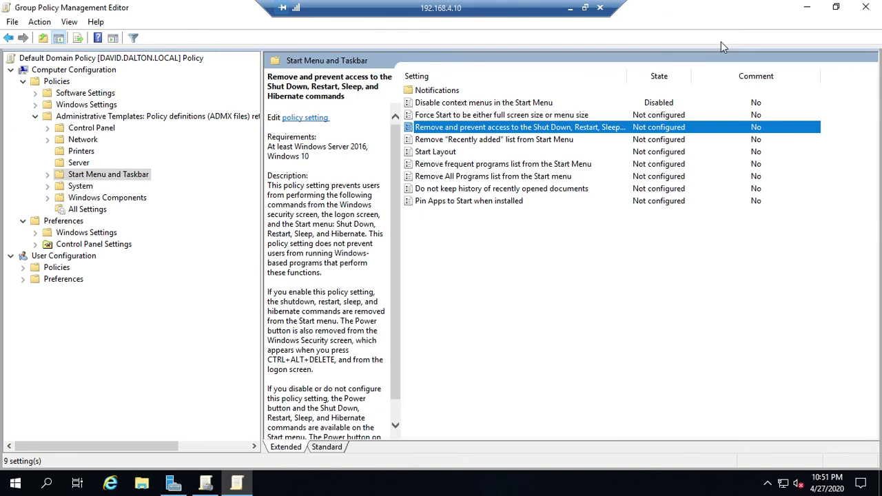
{"action": "left_click", "coordinate": [479, 153]}
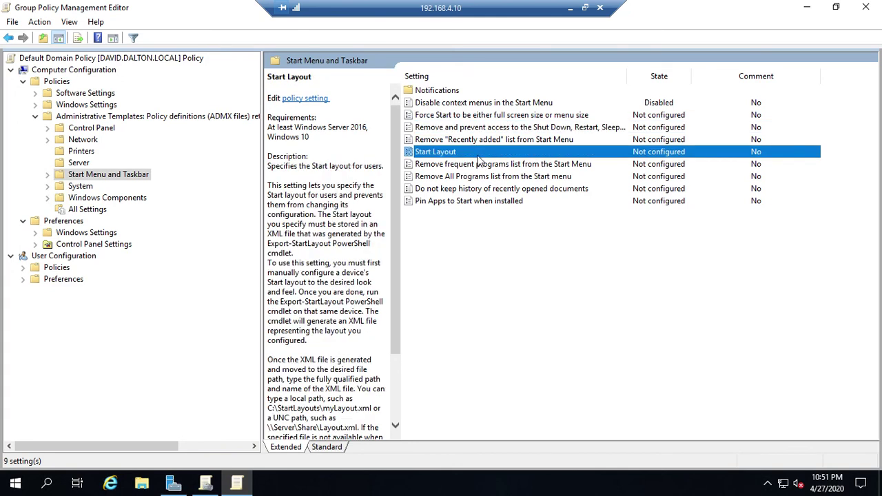
{"action": "double_click", "coordinate": [444, 102]}
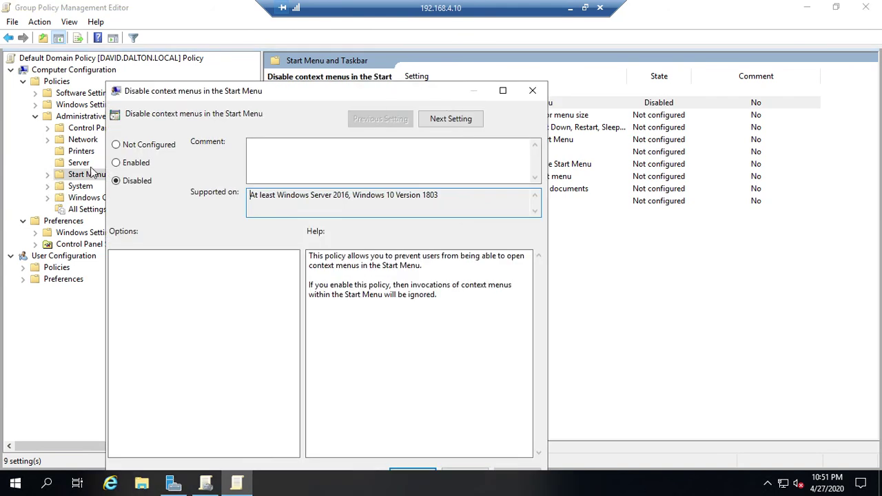
{"action": "left_click", "coordinate": [128, 166]}
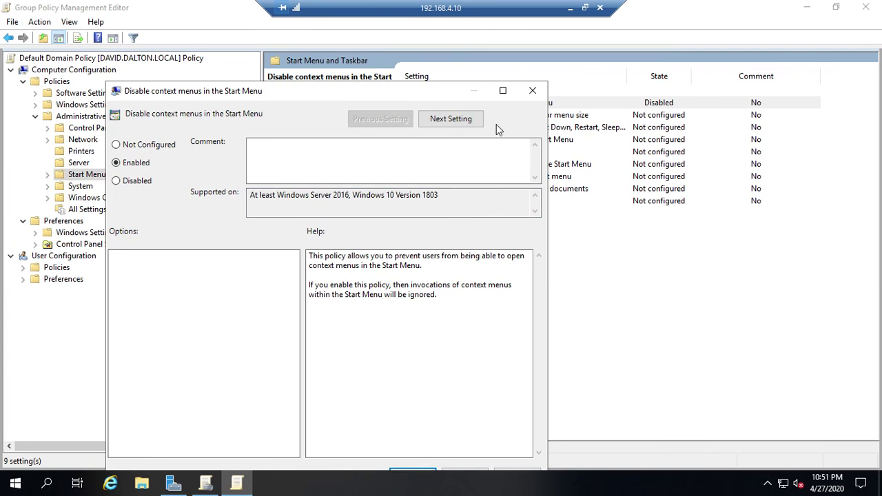
{"action": "left_click", "coordinate": [534, 94]}
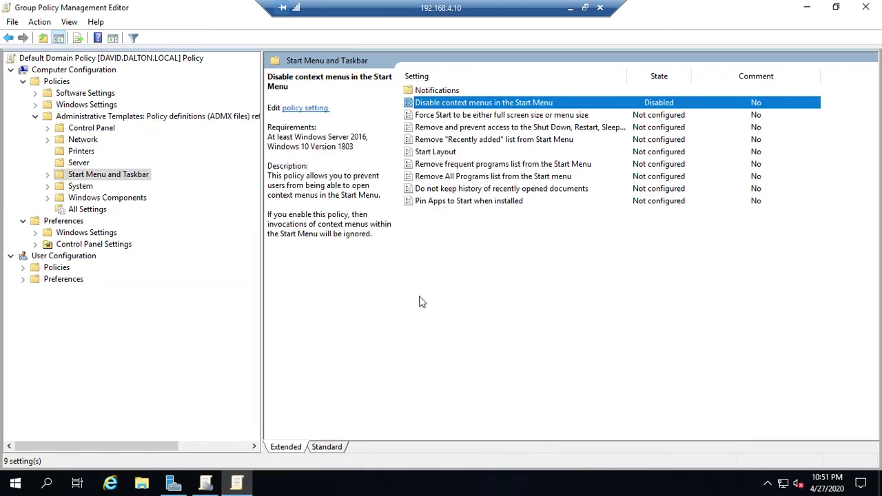
Close the Group Policy Management Editor and open Windows PowerShell as administrator
{"action": "left_click", "coordinate": [863, 8]}
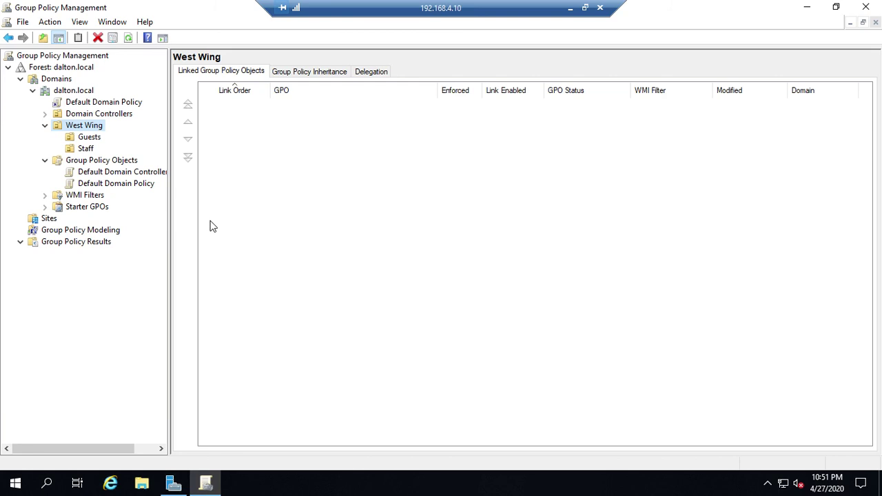
{"action": "left_click", "coordinate": [14, 481]}
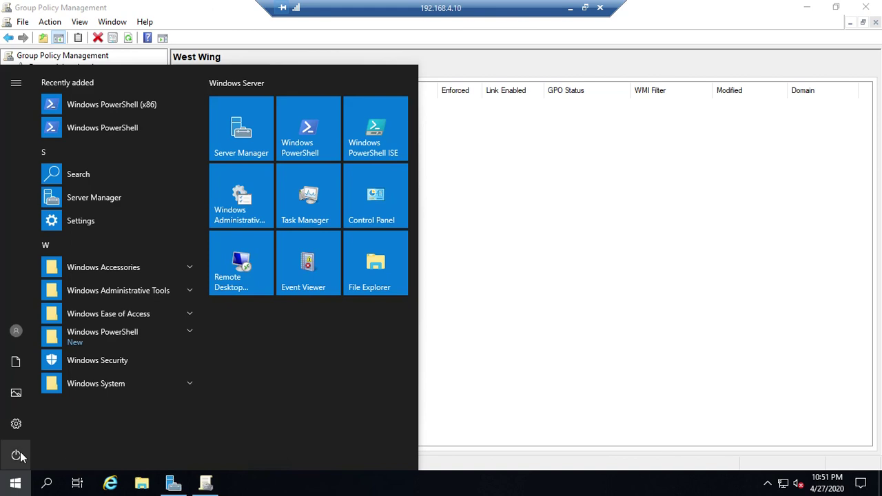
{"action": "right_click", "coordinate": [2, 489]}
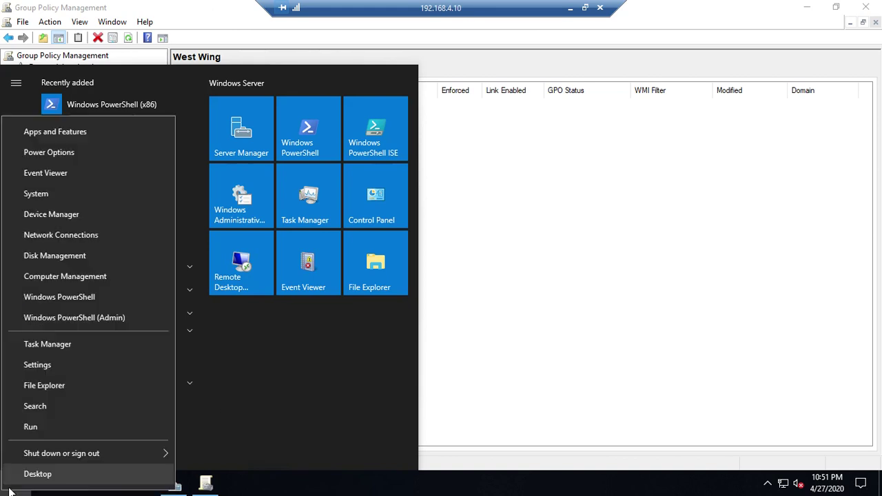
{"action": "left_click", "coordinate": [80, 321]}
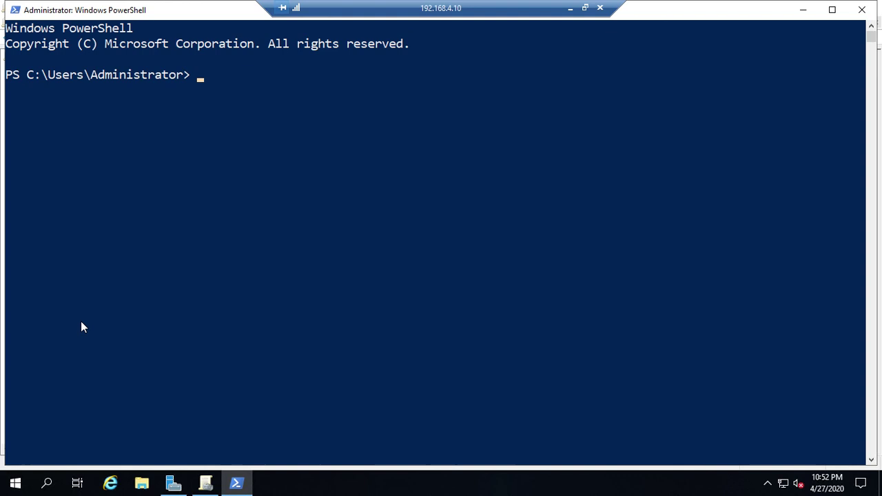
Force a Group Policy refresh with gpupdate /force, and exit PowerShell
{"action": "type", "text": "gpupdate"}
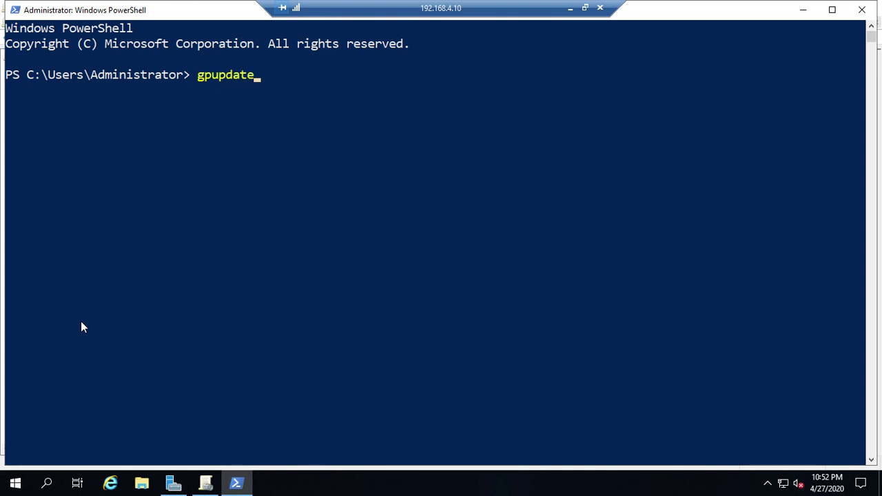
{"action": "type", "text": " /forece"}
{"action": "key", "text": "BackSpace"}
{"action": "key", "text": "BackSpace"}
{"action": "key", "text": "BackSpace"}
{"action": "type", "text": "ce"}
{"action": "key", "text": "Return"}
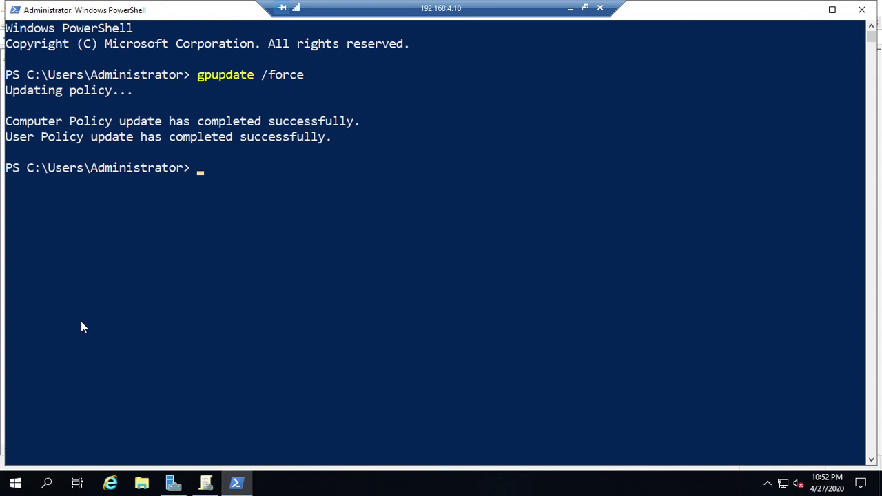
{"action": "type", "text": "exit"}
{"action": "key", "text": "Return"}
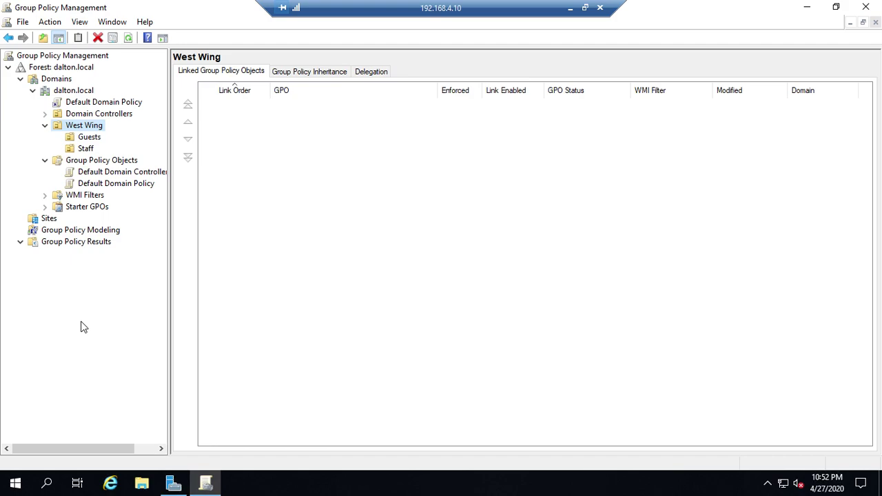